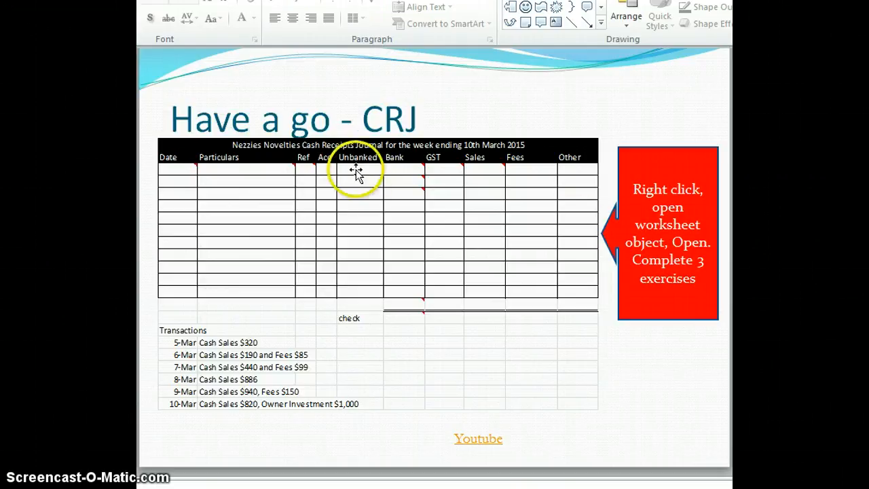
Open the slide's embedded cash receipts journal worksheet in Excel and maximise the workbook window
{"action": "right_click", "coordinate": [255, 198]}
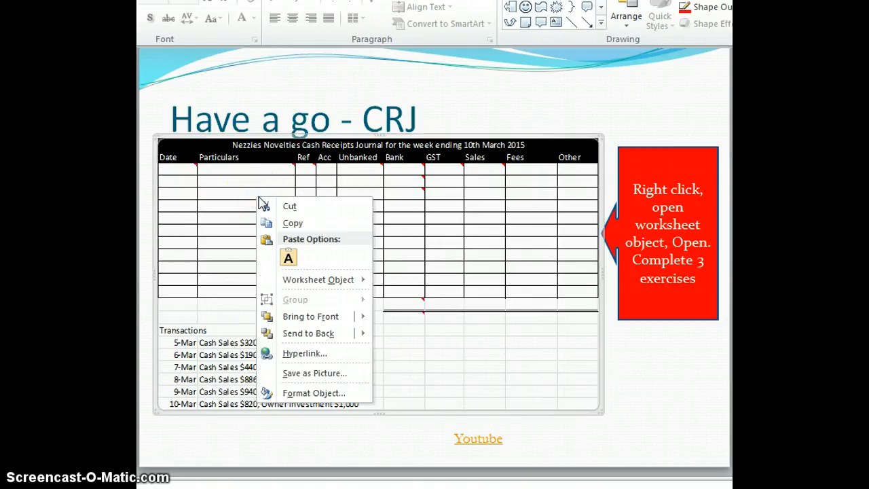
{"action": "mouse_move", "coordinate": [330, 282]}
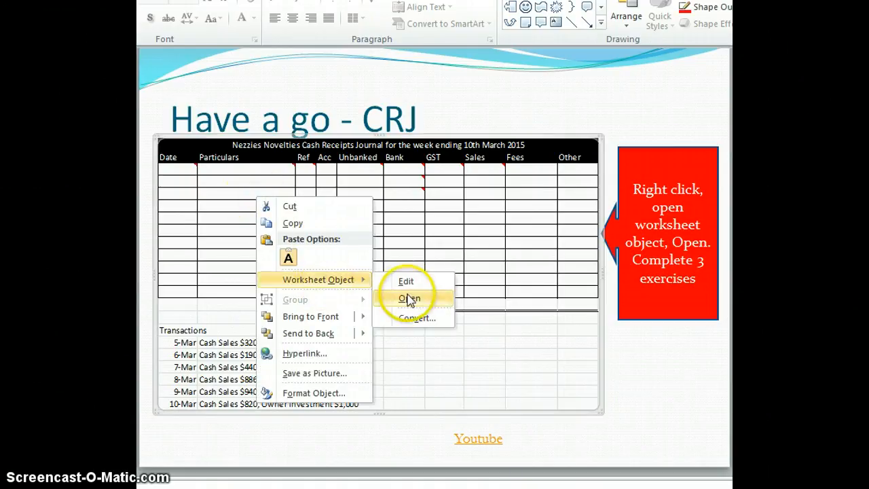
{"action": "left_click", "coordinate": [409, 300]}
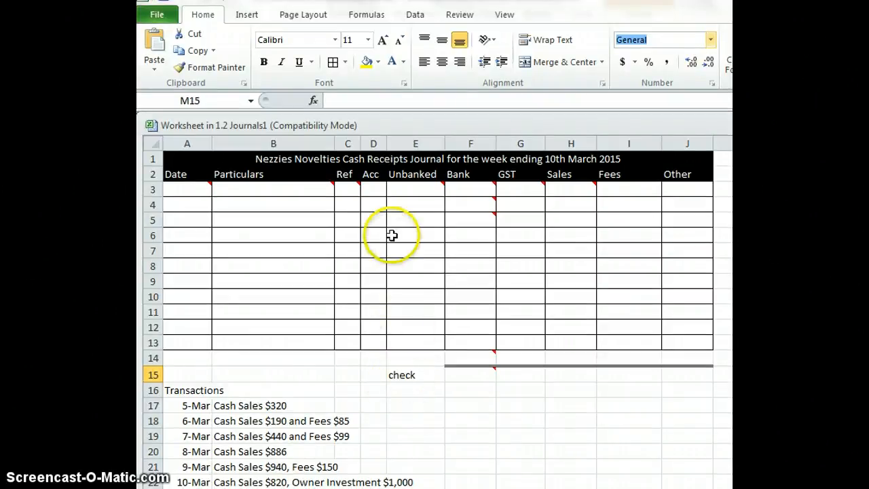
{"action": "key", "text": "ctrl+F10"}
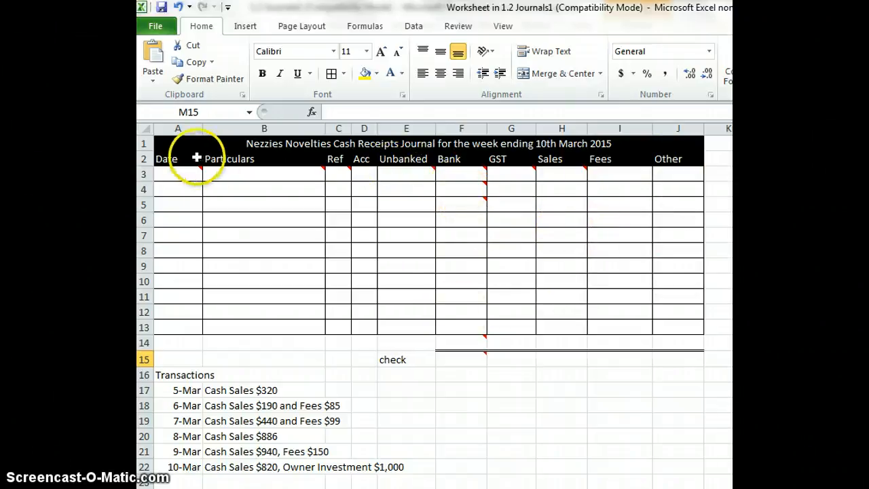
Enter the date 5/3 and the particulars Sales in row 3, the journal's first entry row
{"action": "mouse_move", "coordinate": [194, 175]}
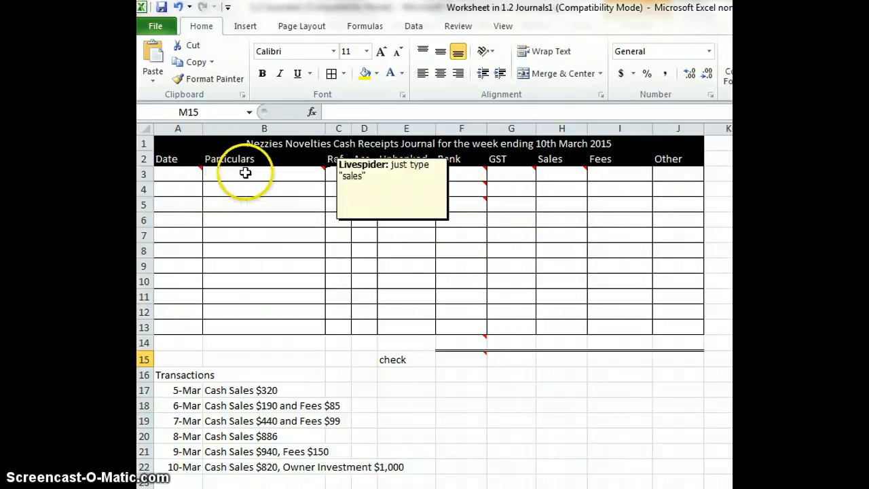
{"action": "mouse_move", "coordinate": [339, 173]}
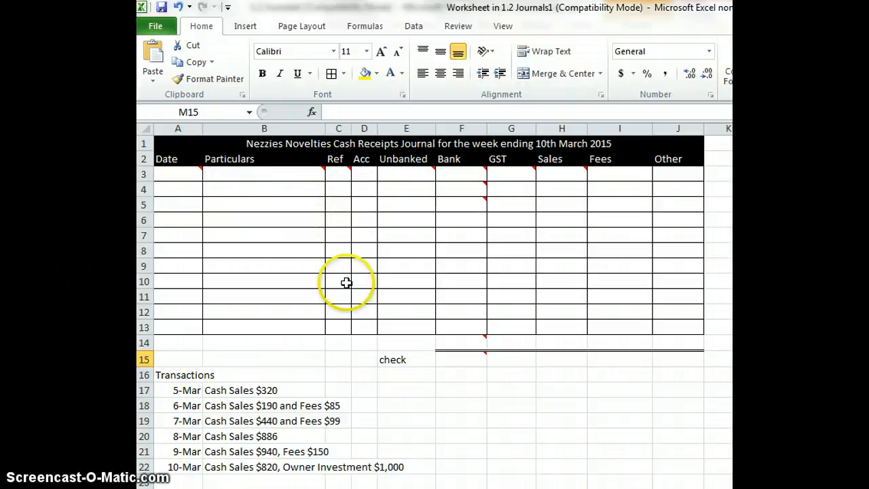
{"action": "left_click", "coordinate": [182, 391]}
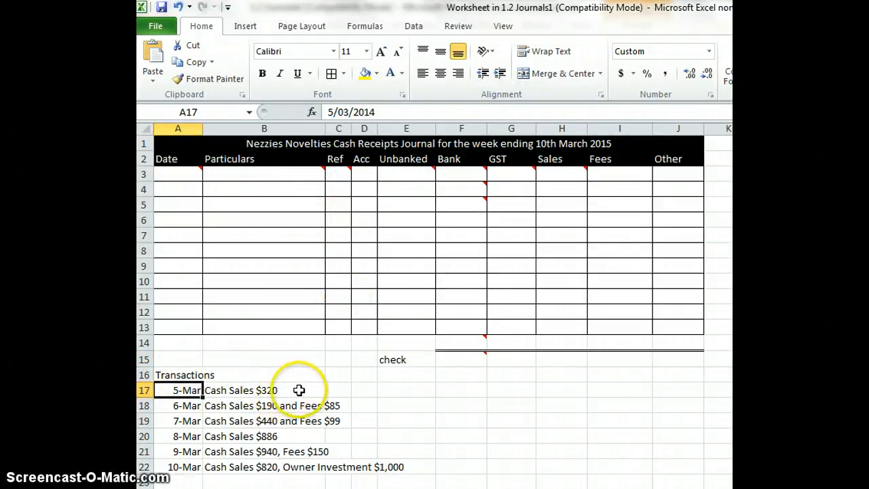
{"action": "left_click", "coordinate": [169, 170]}
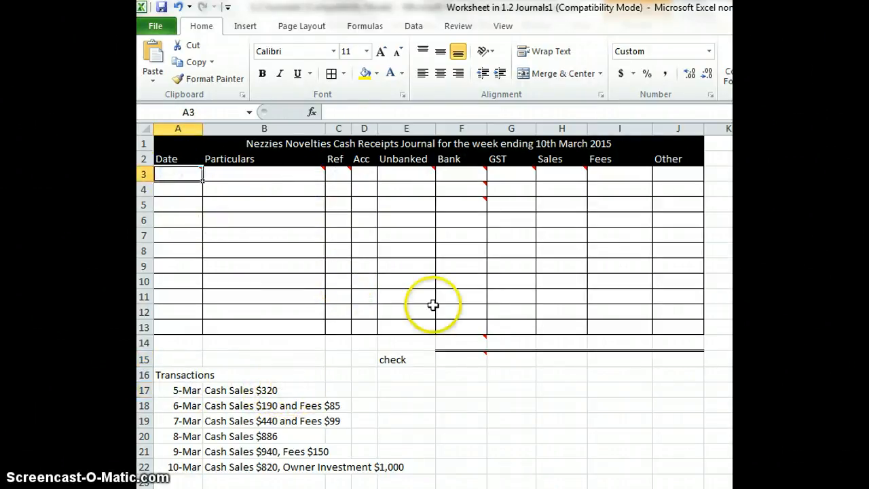
{"action": "type", "text": "5/3"}
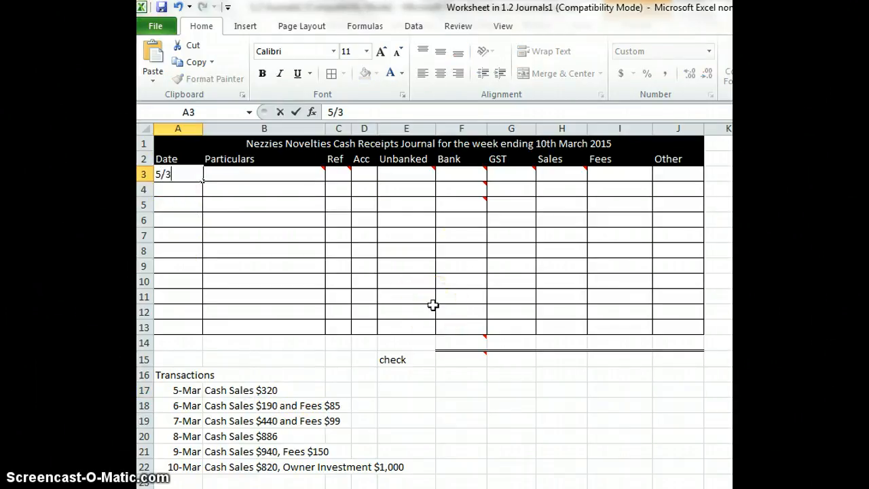
{"action": "key", "text": "Tab"}
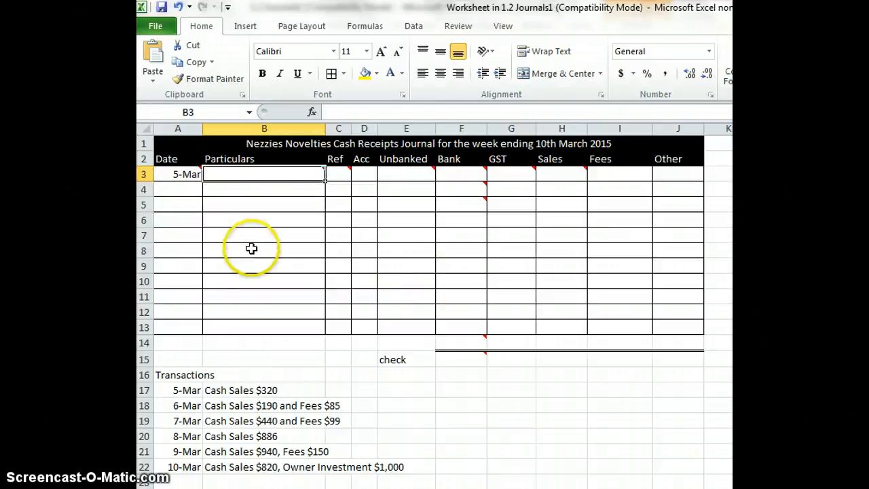
{"action": "type", "text": "Sales"}
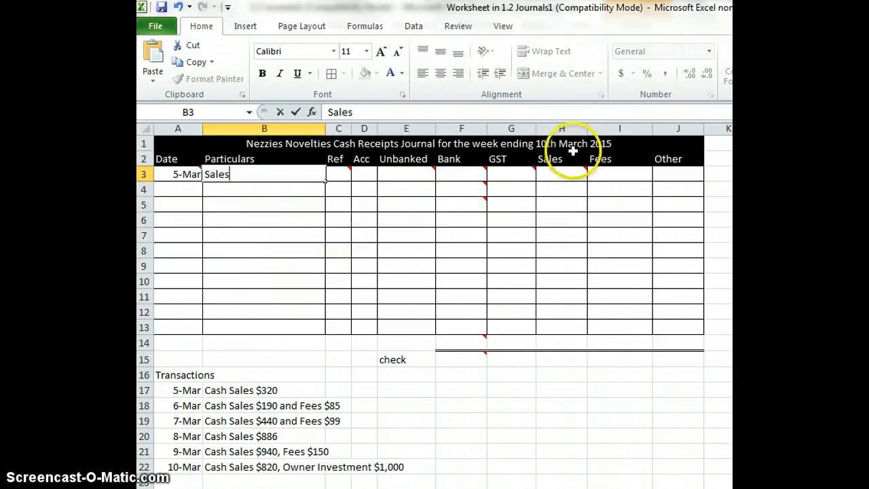
Complete the 5-Mar sales entry with the reference CRT and an Unbanked amount of 320
{"action": "left_click", "coordinate": [338, 178]}
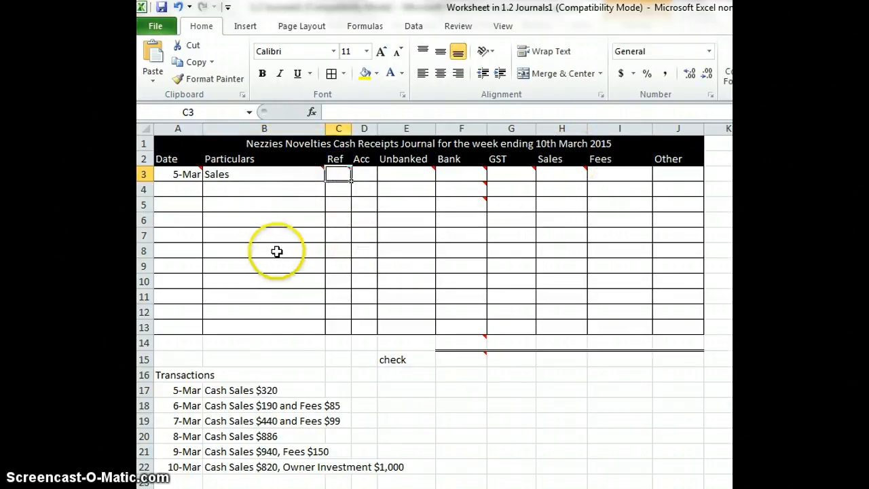
{"action": "type", "text": "CRT"}
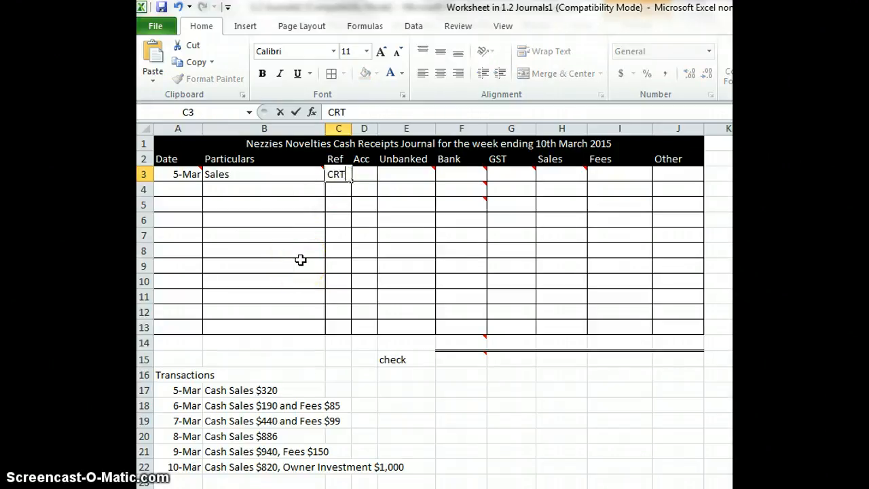
{"action": "key", "text": "Tab"}
{"action": "key", "text": "Tab"}
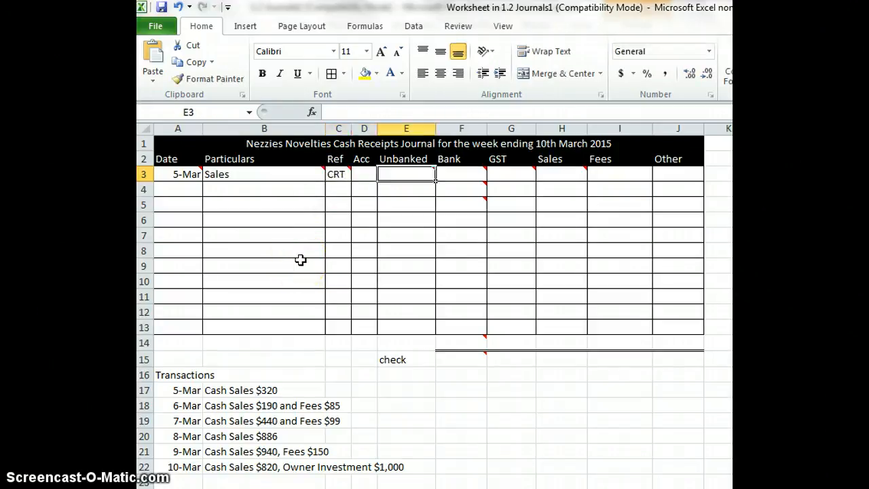
{"action": "type", "text": "320"}
{"action": "key", "text": "Tab"}
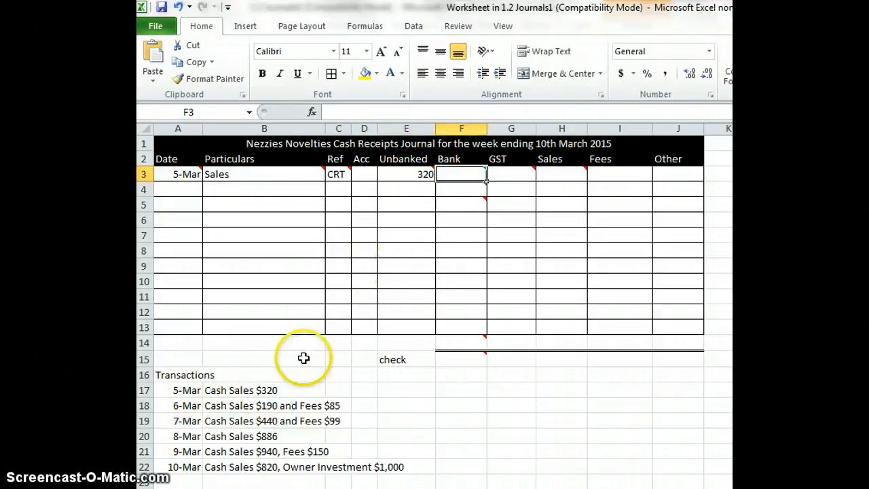
{"action": "type", "text": "320"}
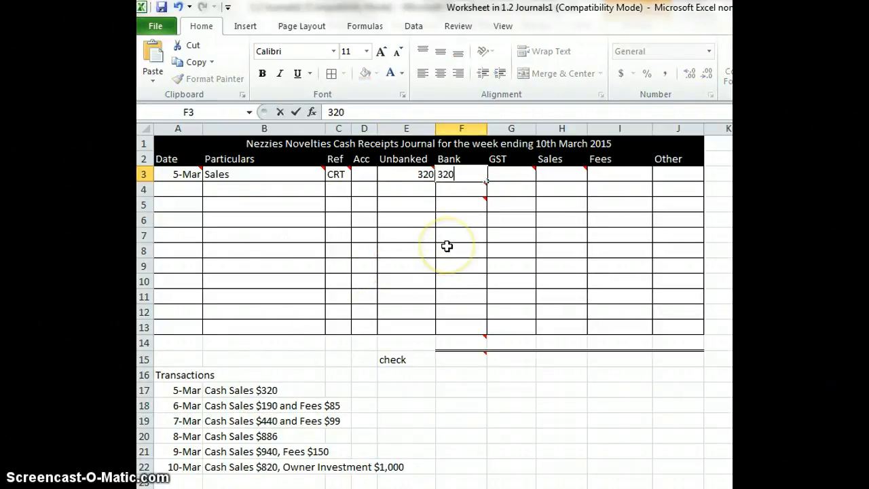
{"action": "key", "text": "BackSpace"}
{"action": "key", "text": "BackSpace"}
{"action": "key", "text": "BackSpace"}
Enter the formula =E3 as the Bank amount of the 5-Mar sales entry
{"action": "type", "text": "="}
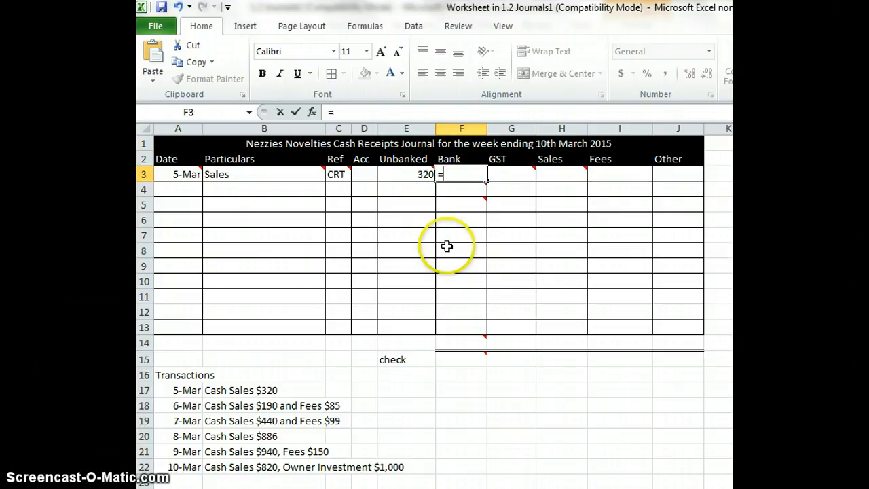
{"action": "left_click", "coordinate": [414, 175]}
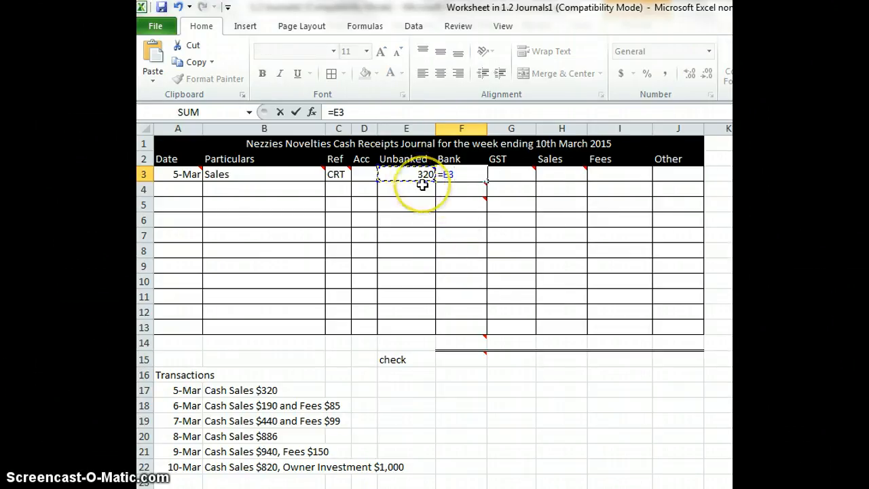
{"action": "key", "text": "Return"}
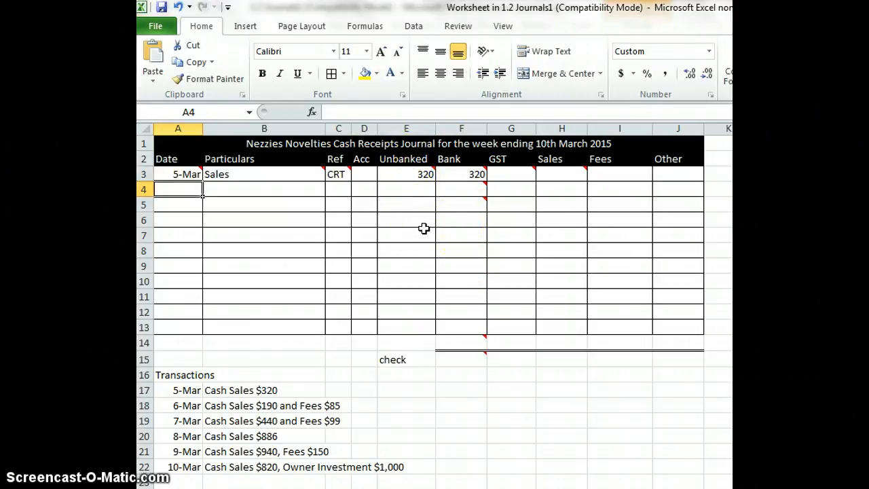
Apply the comma number style to the journal's amount cells E3:J14
{"action": "left_click", "coordinate": [408, 175]}
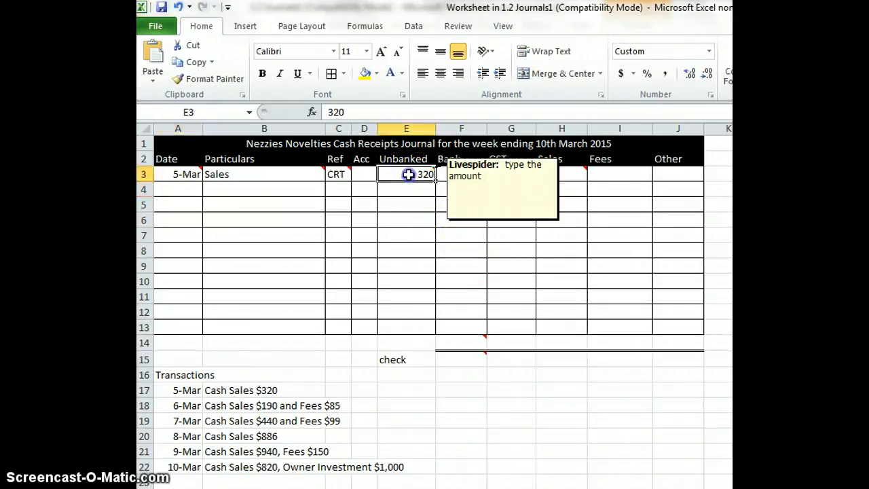
{"action": "left_click_drag", "start_coordinate": [408, 174], "coordinate": [670, 343]}
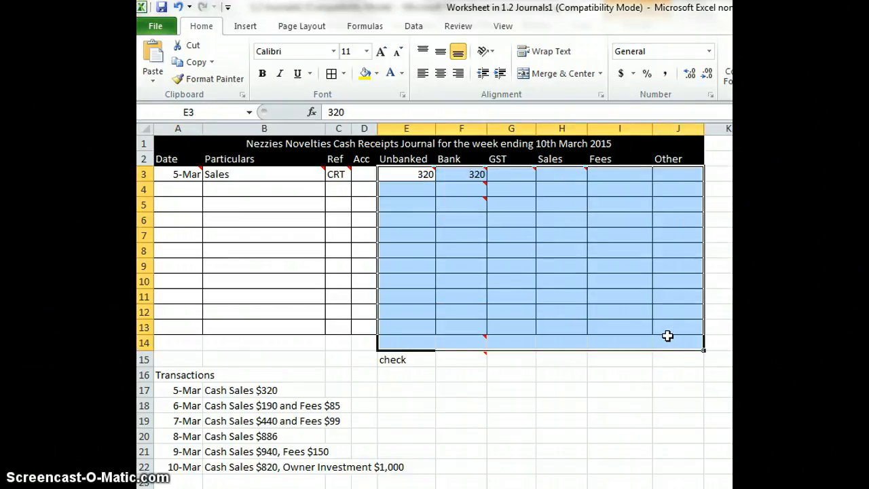
{"action": "mouse_move", "coordinate": [586, 176]}
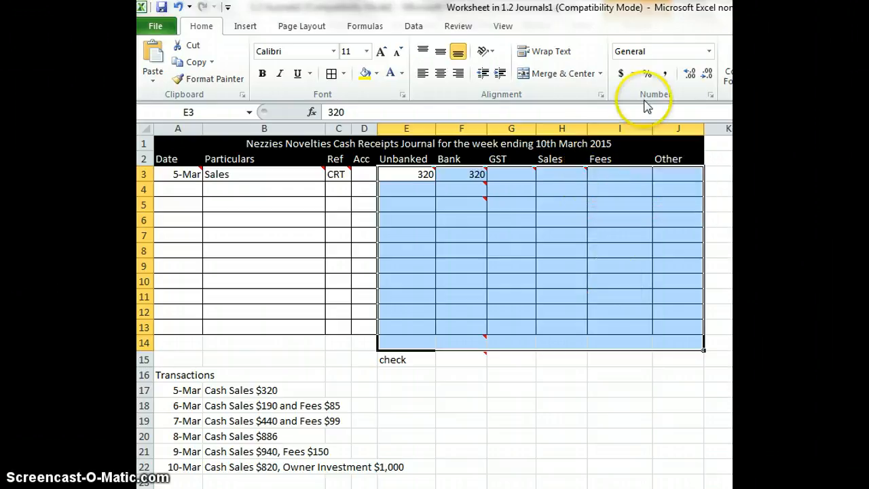
{"action": "left_click", "coordinate": [666, 74]}
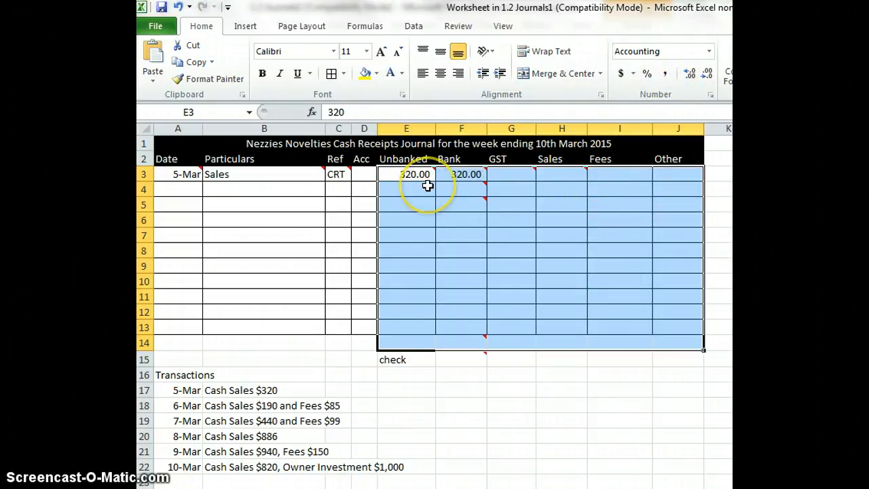
Enter the date 6/3 and the particulars Sales in row 4 of the journal
{"action": "left_click", "coordinate": [180, 189]}
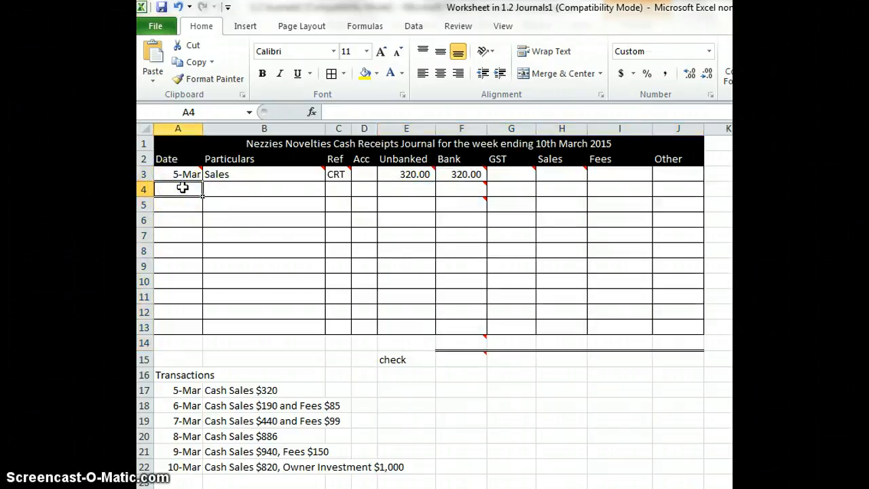
{"action": "left_click", "coordinate": [268, 203]}
{"action": "type", "text": "6/"}
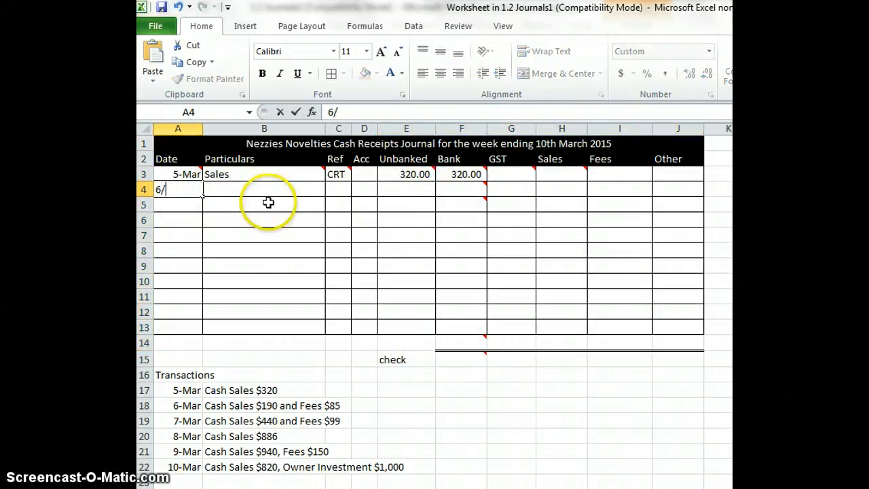
{"action": "type", "text": "3"}
{"action": "key", "text": "Tab"}
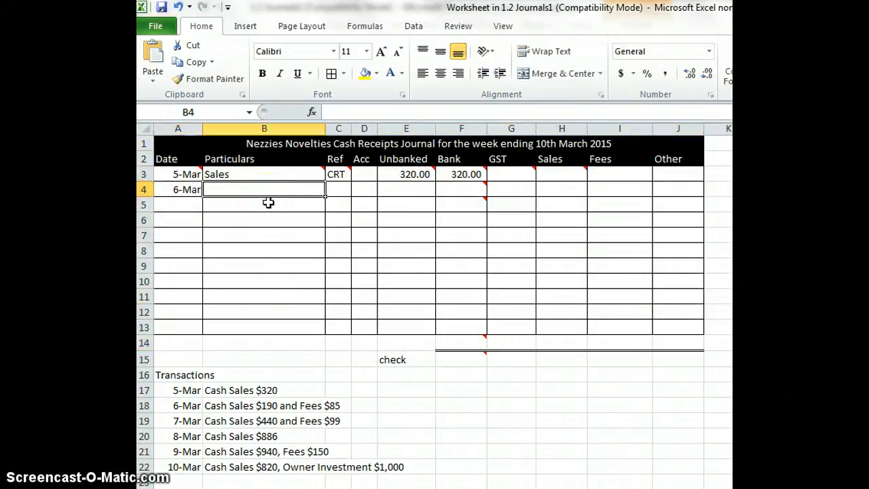
{"action": "type", "text": "Sales"}
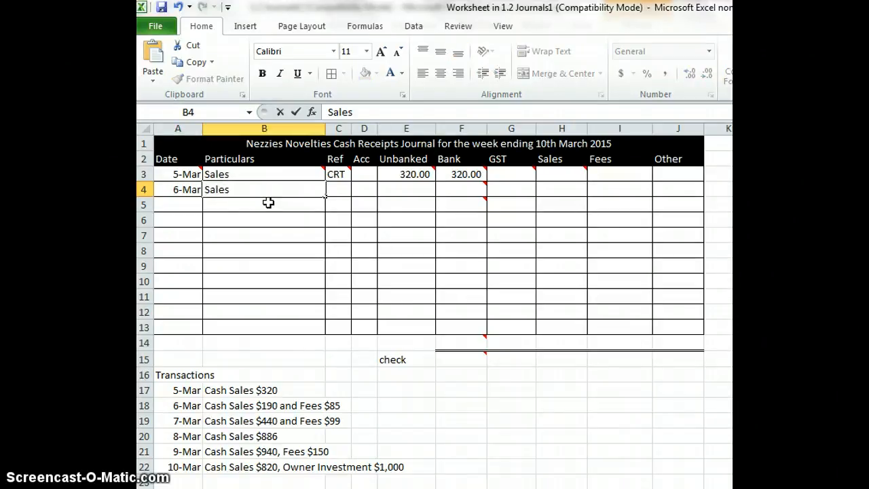
{"action": "key", "text": "Tab"}
Complete the 6-Mar sales entry with the reference CRT and an Unbanked amount of 190, leaving Bank empty
{"action": "type", "text": "C"}
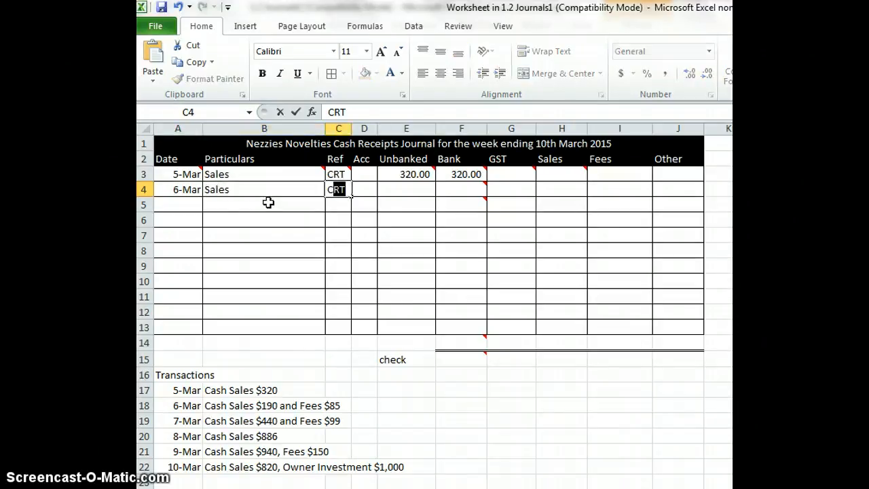
{"action": "key", "text": "Tab"}
{"action": "key", "text": "Tab"}
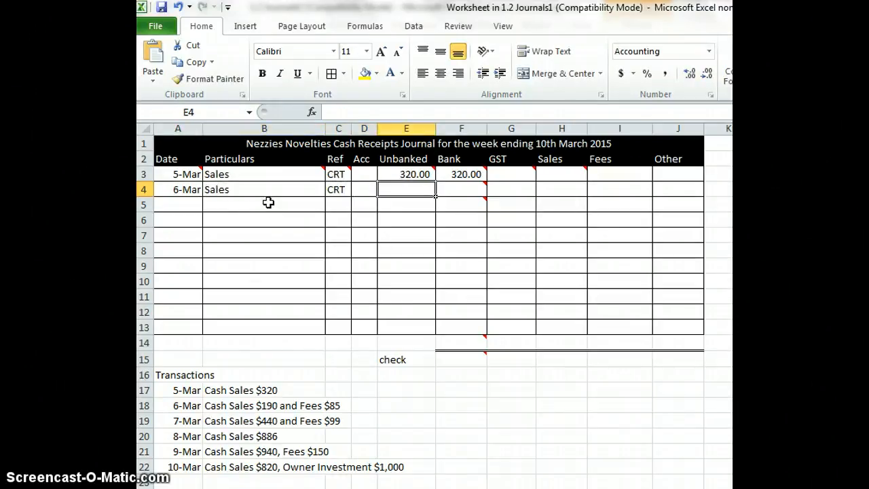
{"action": "type", "text": "190"}
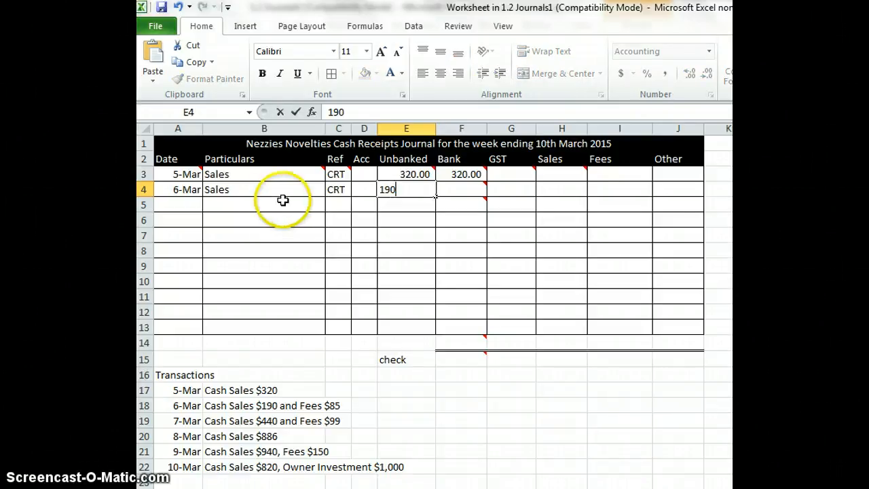
{"action": "key", "text": "Tab"}
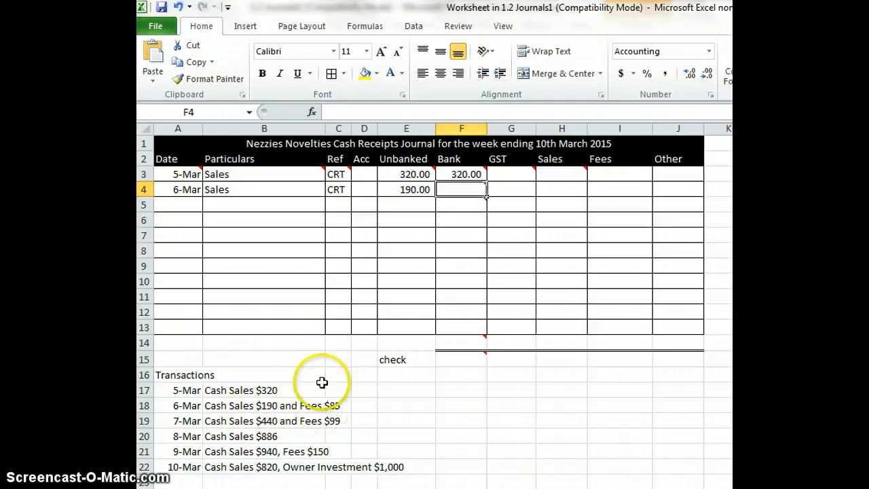
{"action": "mouse_move", "coordinate": [442, 190]}
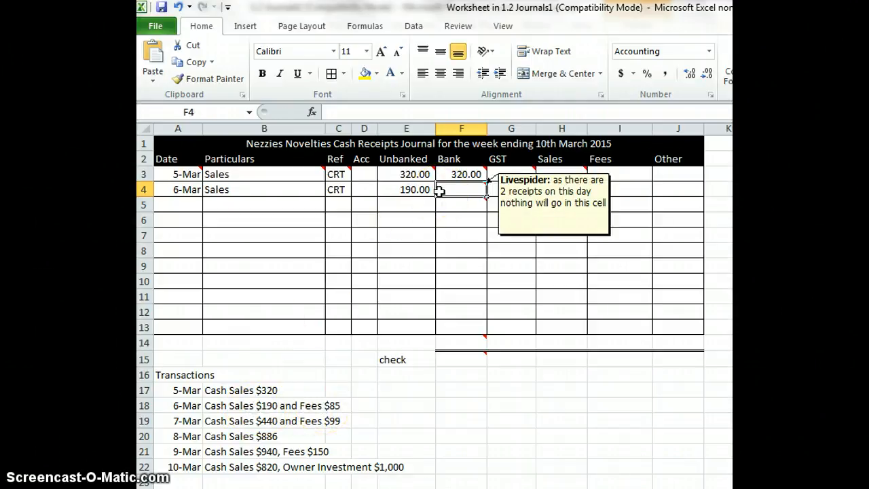
Enter the 6-Mar fees receipt in row 5 with the particulars Fees, reference CRT and an Unbanked amount of 85
{"action": "key", "text": "Return"}
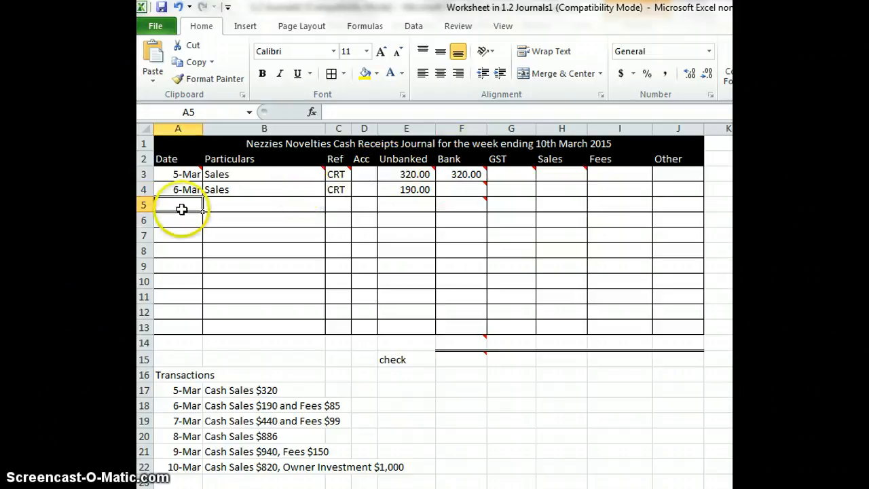
{"action": "left_click", "coordinate": [231, 210]}
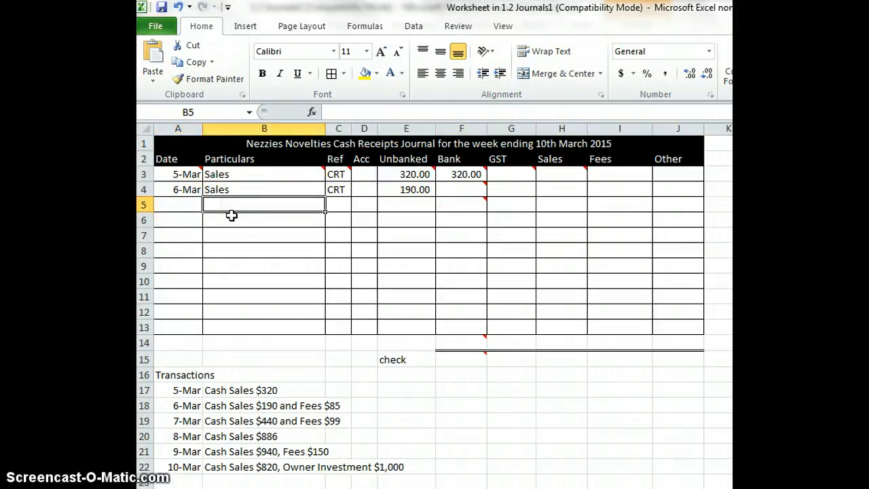
{"action": "type", "text": "Fees"}
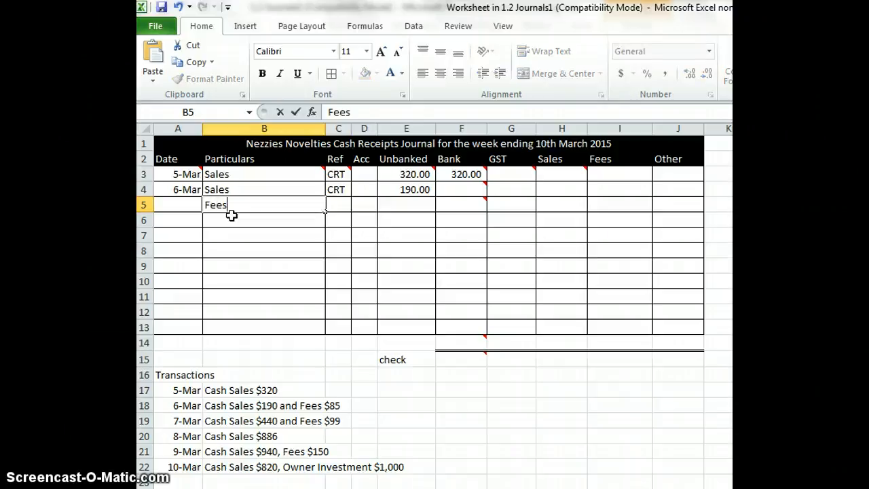
{"action": "key", "text": "Tab"}
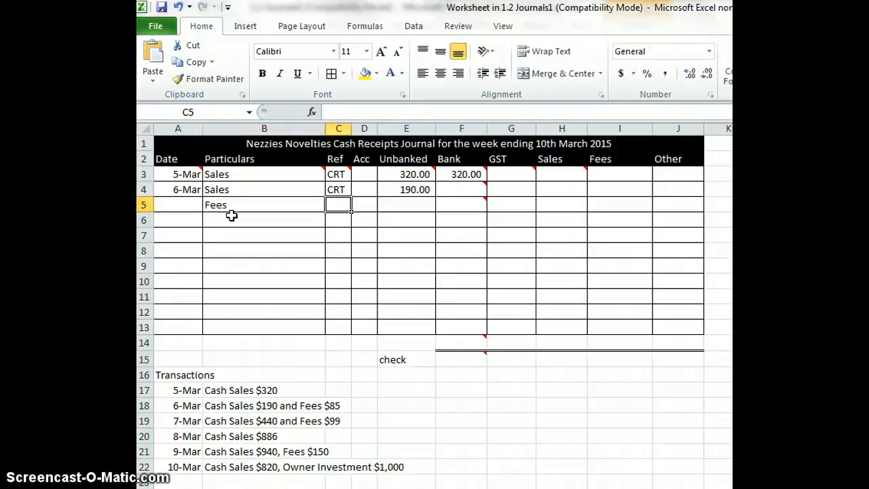
{"action": "type", "text": "C"}
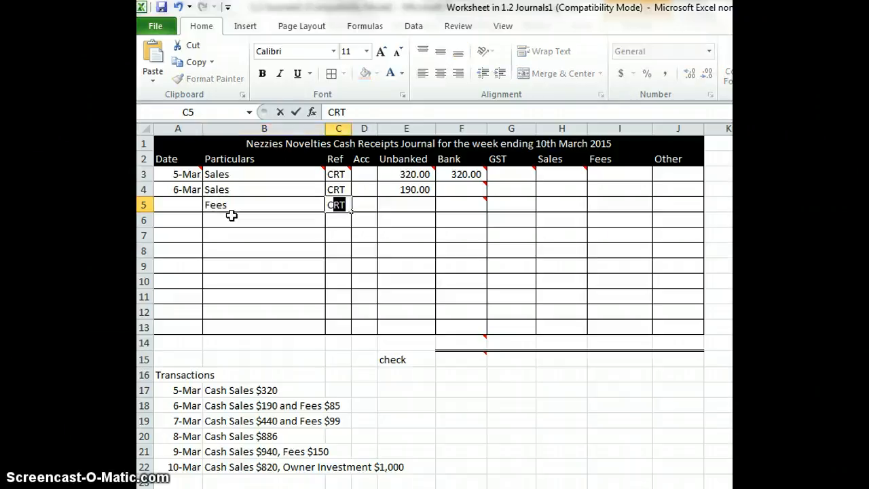
{"action": "key", "text": "Tab"}
{"action": "key", "text": "Tab"}
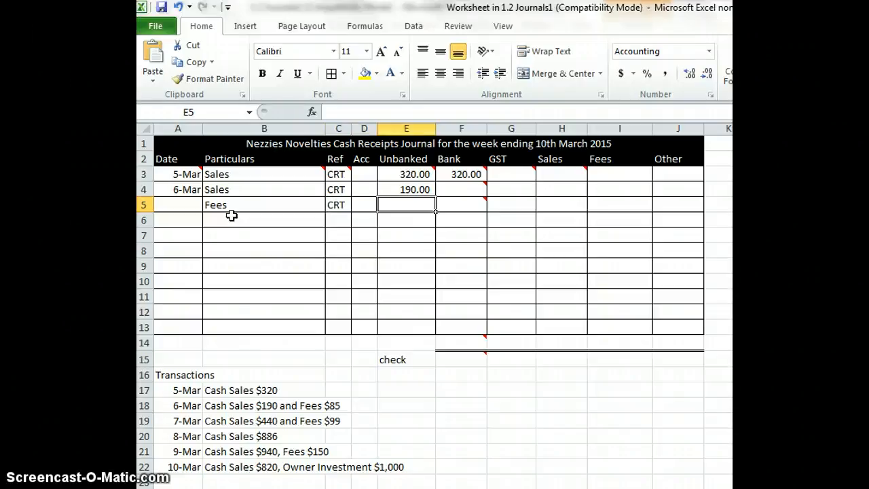
{"action": "type", "text": "85"}
{"action": "key", "text": "Tab"}
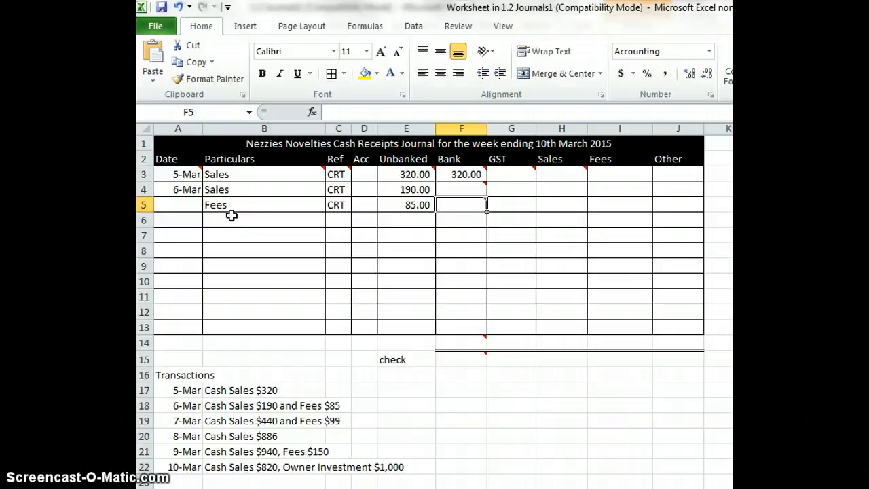
Enter the formula =E4+E5 as the Bank amount in the 6-Mar fees row
{"action": "type", "text": "="}
{"action": "left_click", "coordinate": [388, 188]}
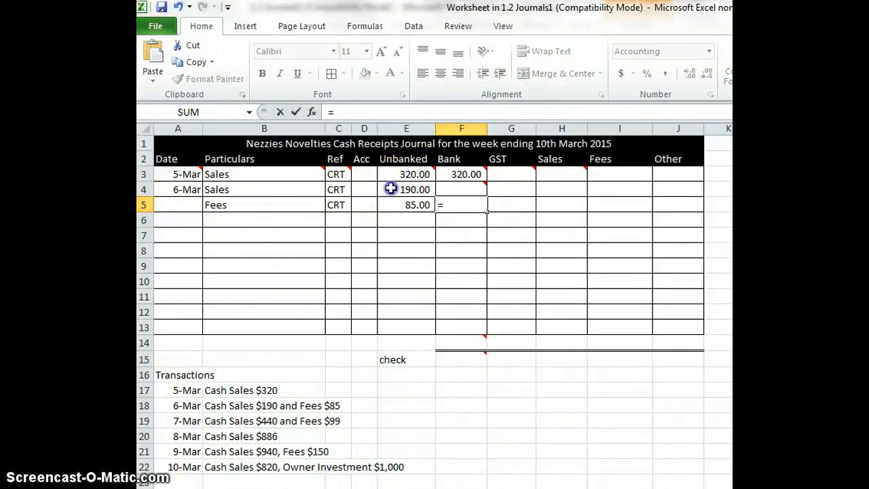
{"action": "type", "text": "+"}
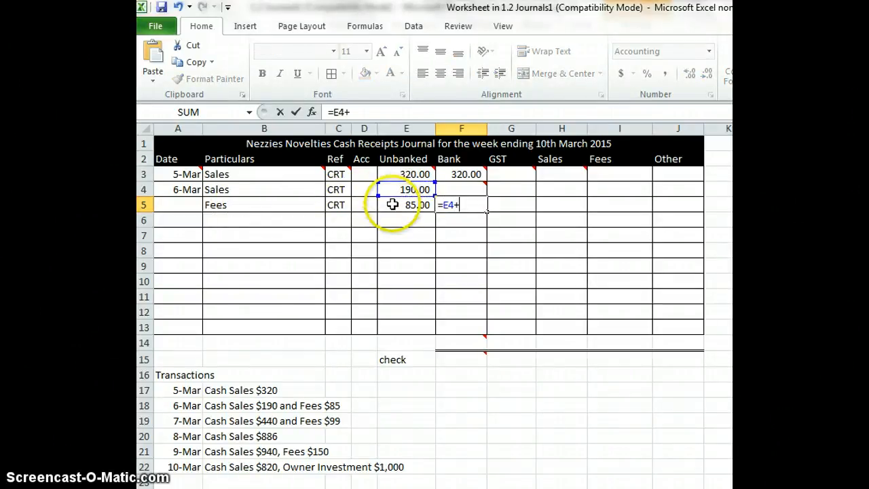
{"action": "left_click", "coordinate": [393, 204]}
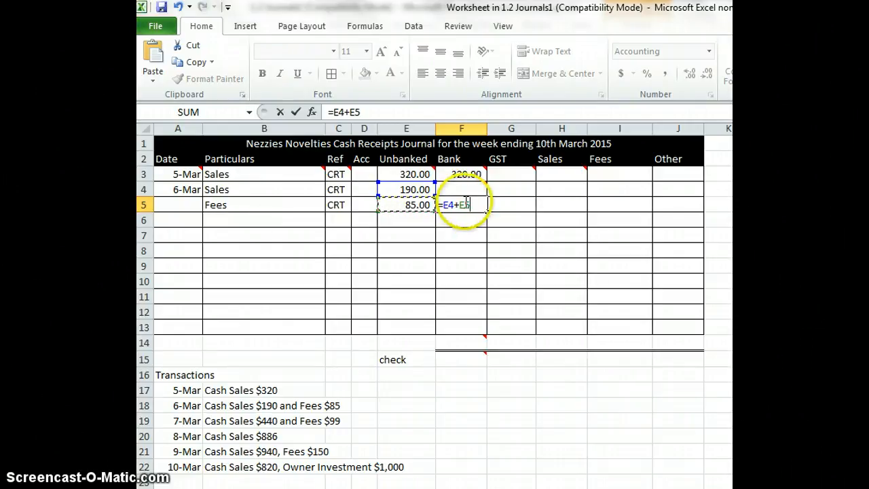
{"action": "mouse_move", "coordinate": [490, 196]}
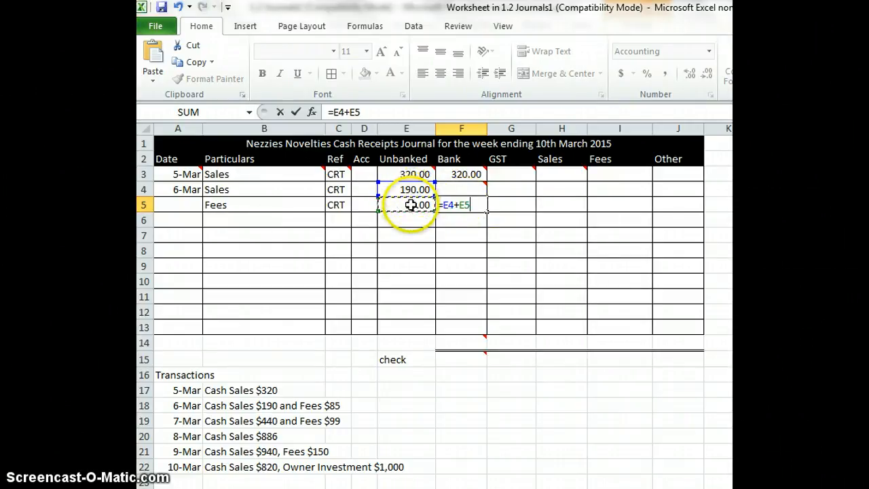
{"action": "key", "text": "Return"}
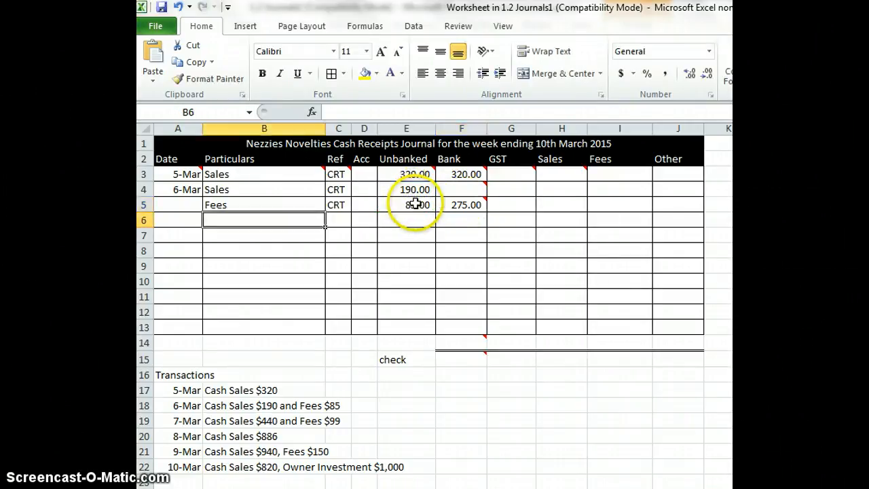
Enter the 7-Mar sales receipt in row 6 with date 7/3, particulars Sales, reference CRT and an Unbanked amount of 440
{"action": "left_click", "coordinate": [193, 221]}
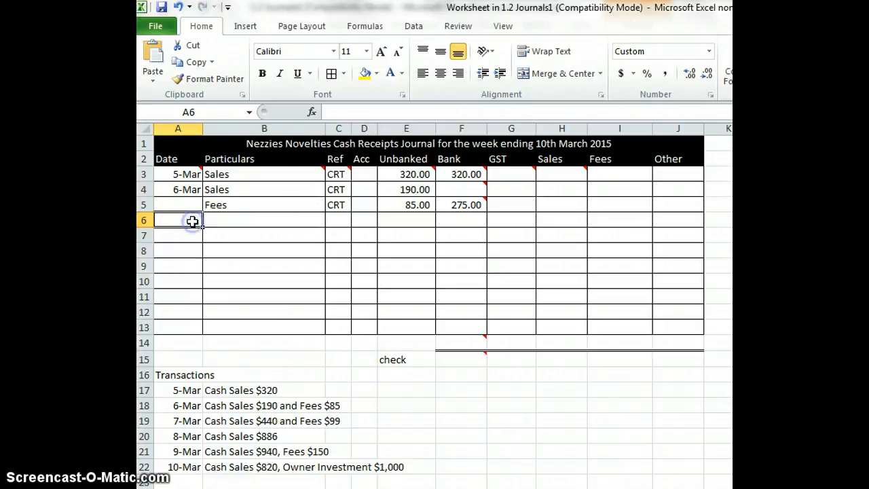
{"action": "left_click", "coordinate": [207, 226]}
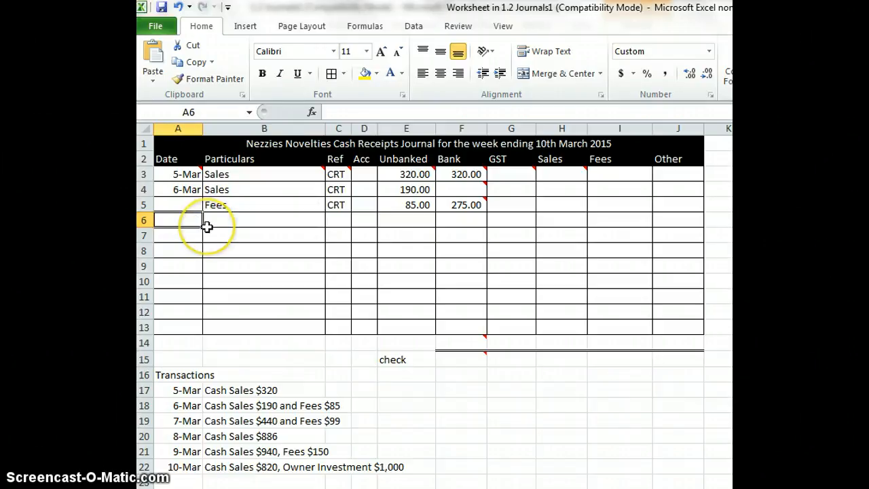
{"action": "type", "text": "7/3"}
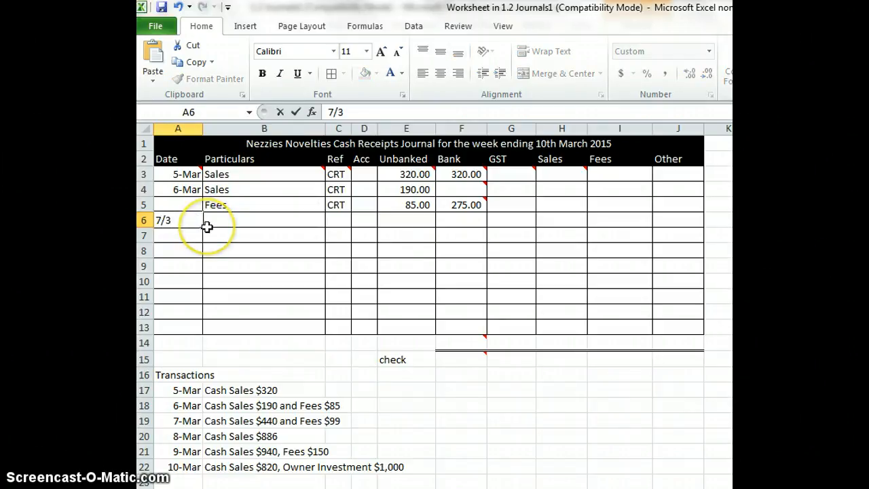
{"action": "left_click", "coordinate": [207, 227]}
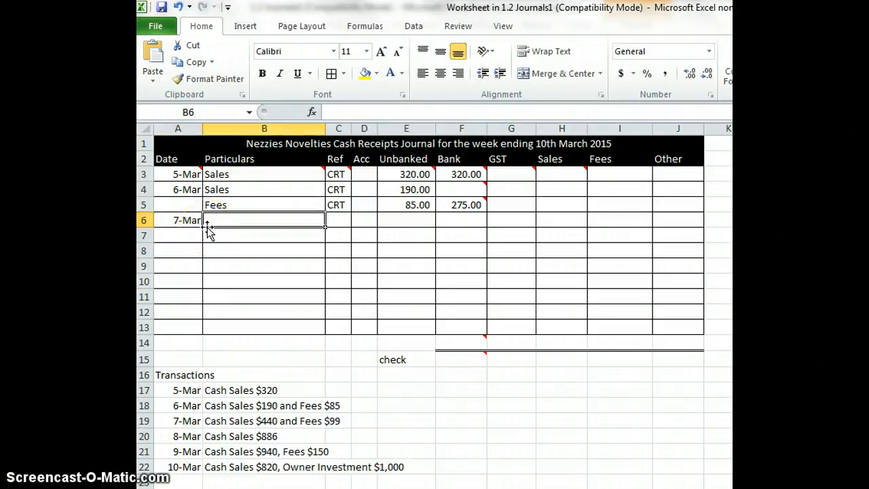
{"action": "type", "text": "Sales"}
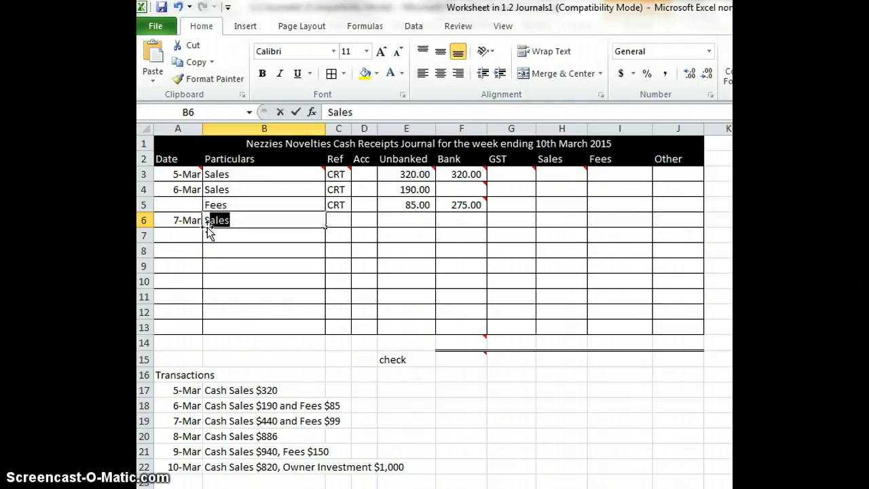
{"action": "key", "text": "Tab"}
{"action": "type", "text": "C"}
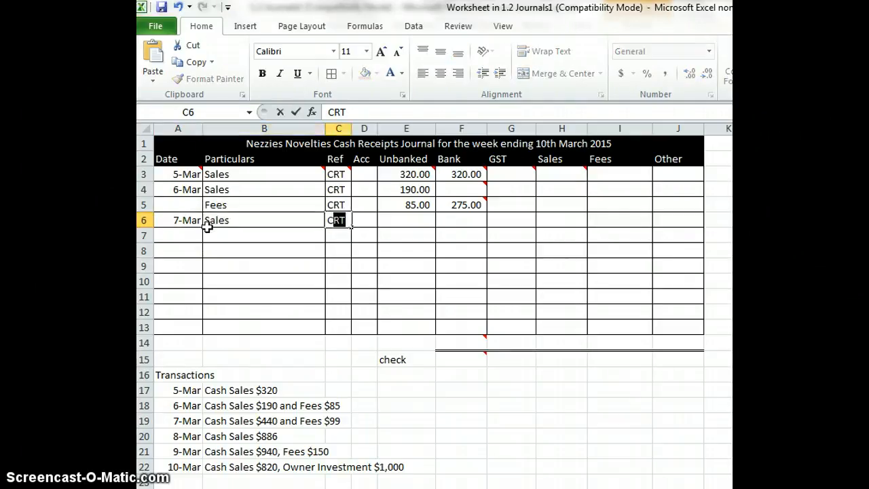
{"action": "key", "text": "Tab"}
{"action": "key", "text": "Tab"}
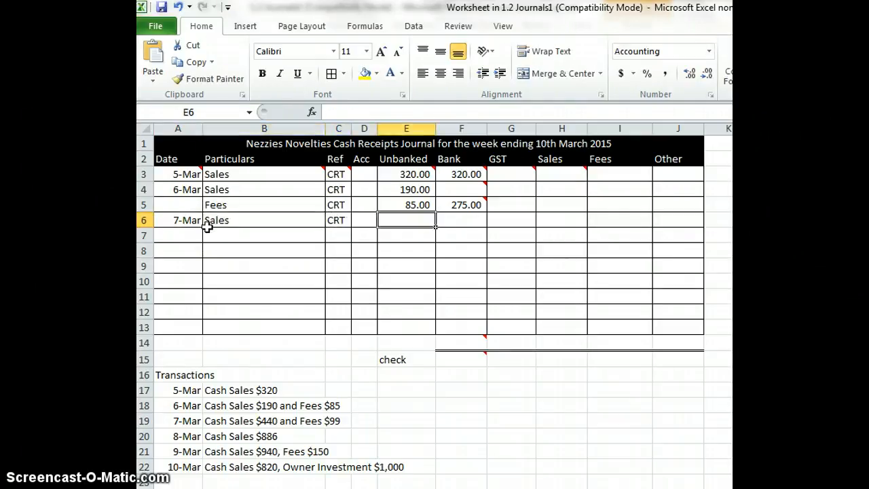
{"action": "type", "text": "440"}
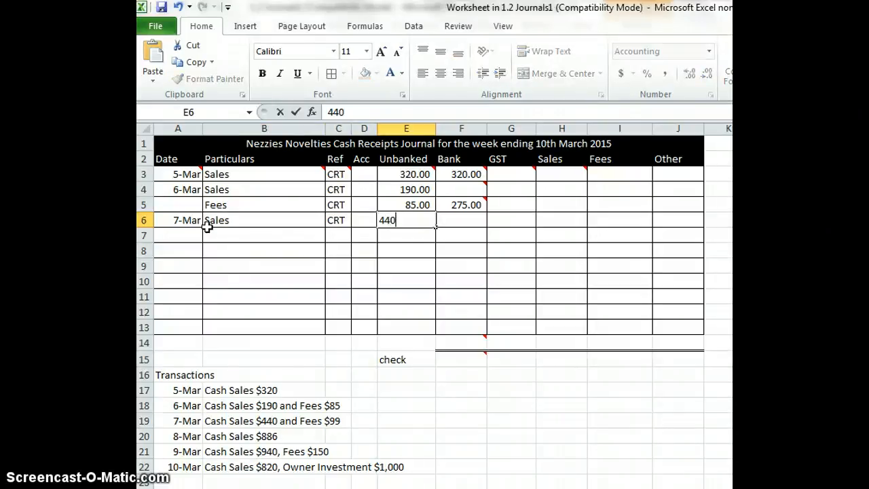
{"action": "key", "text": "Return"}
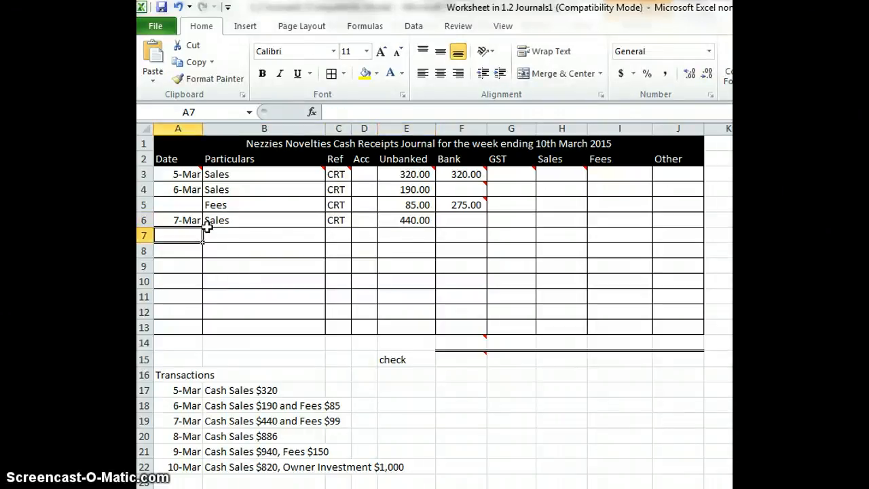
Enter the 7-Mar fees receipt in row 7 with the particulars Fees, reference CRT and an Unbanked amount of 99
{"action": "left_click", "coordinate": [208, 233]}
{"action": "type", "text": "Fees"}
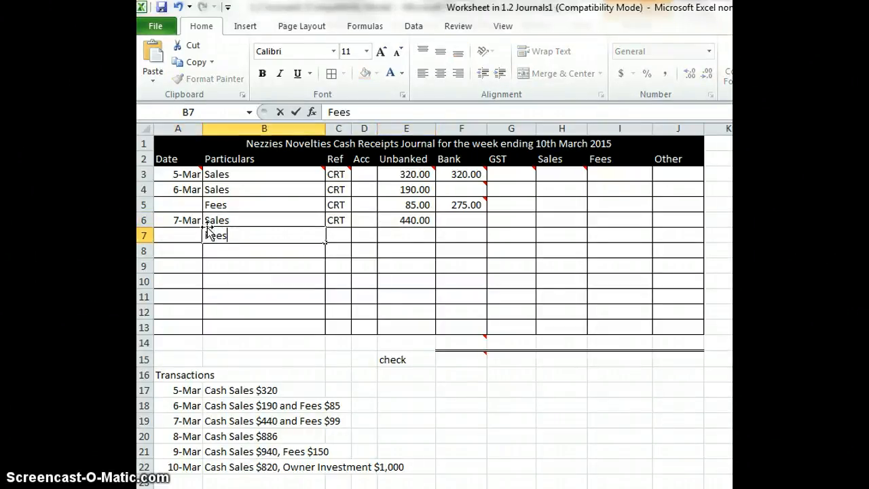
{"action": "key", "text": "Tab"}
{"action": "type", "text": "C"}
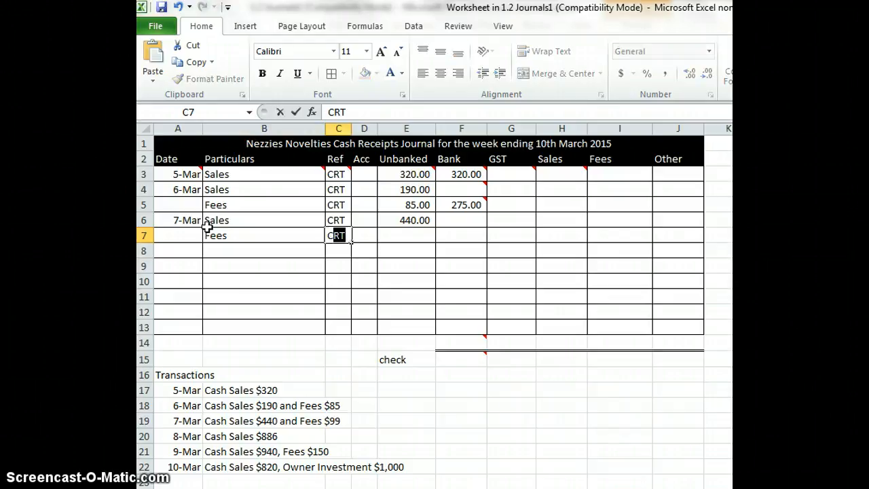
{"action": "key", "text": "Tab"}
{"action": "key", "text": "Tab"}
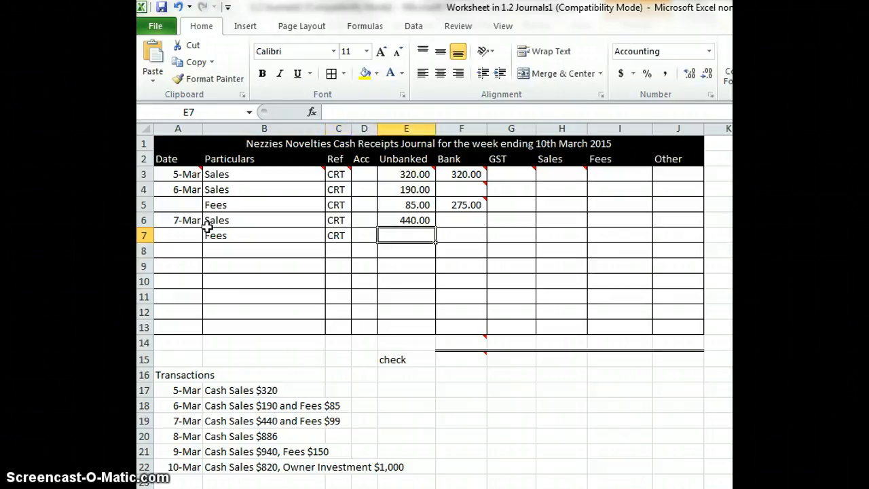
{"action": "type", "text": "99"}
{"action": "key", "text": "Tab"}
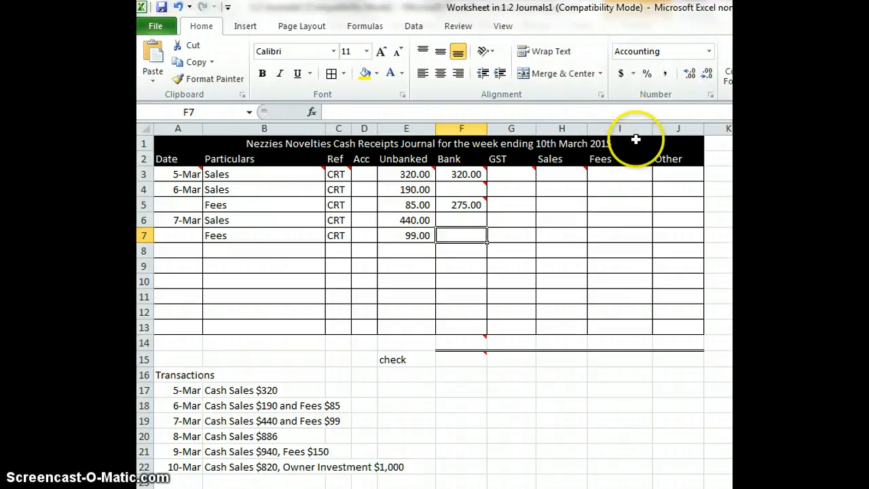
Enter the formula =E6+E7 as the Bank amount in the 7-Mar fees row
{"action": "type", "text": "="}
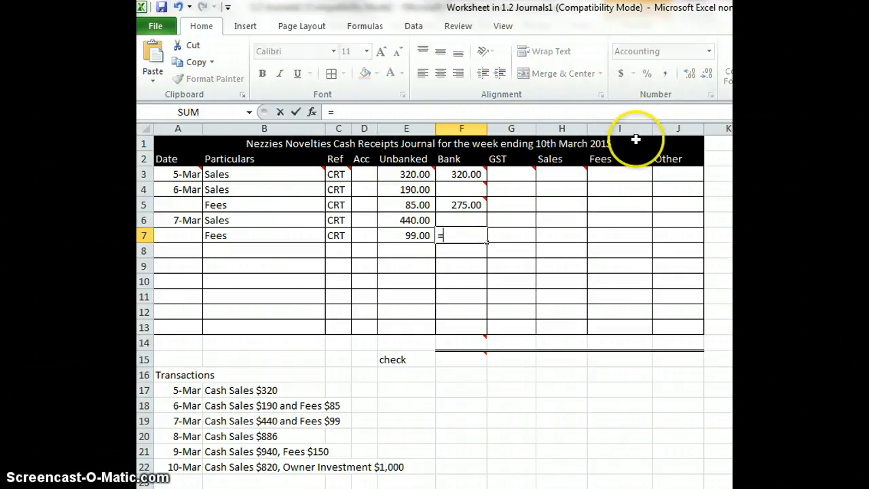
{"action": "left_click", "coordinate": [418, 219]}
{"action": "type", "text": "+"}
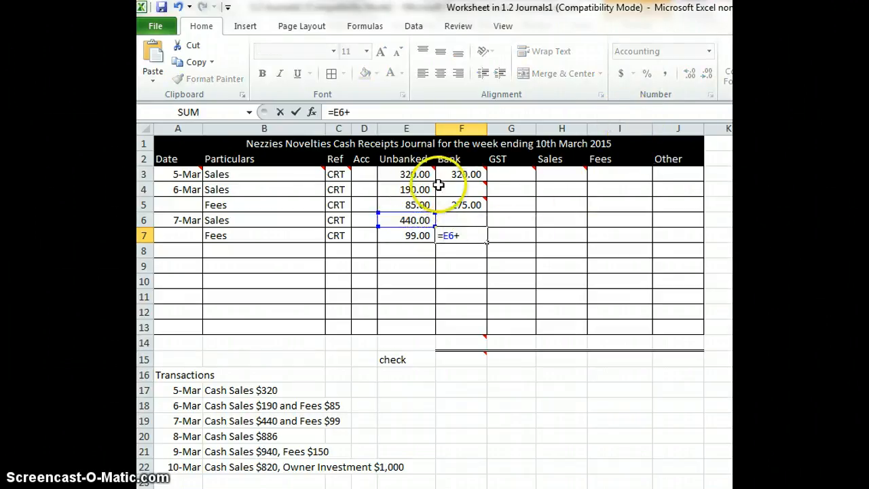
{"action": "left_click", "coordinate": [406, 235]}
{"action": "key", "text": "Return"}
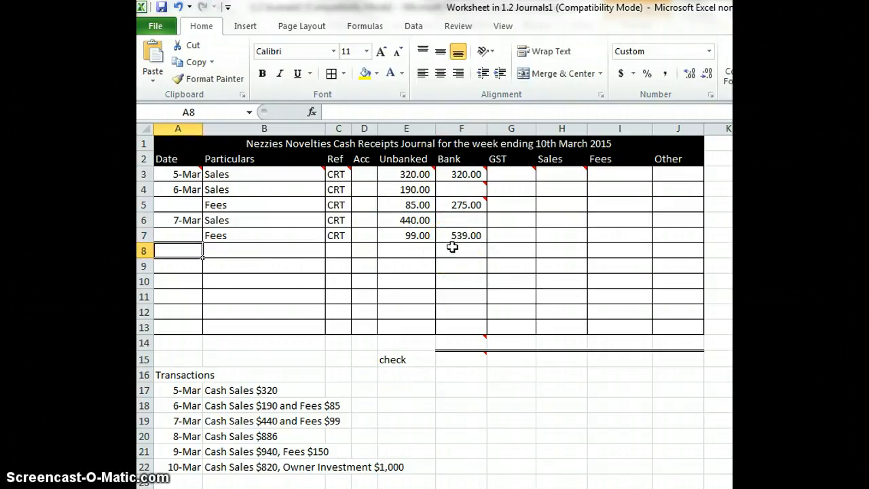
Enter the 8-Mar sales receipt in row 8 with date 8/3, particulars Sales, reference CRT and an Unbanked amount of 886
{"action": "type", "text": "8/3"}
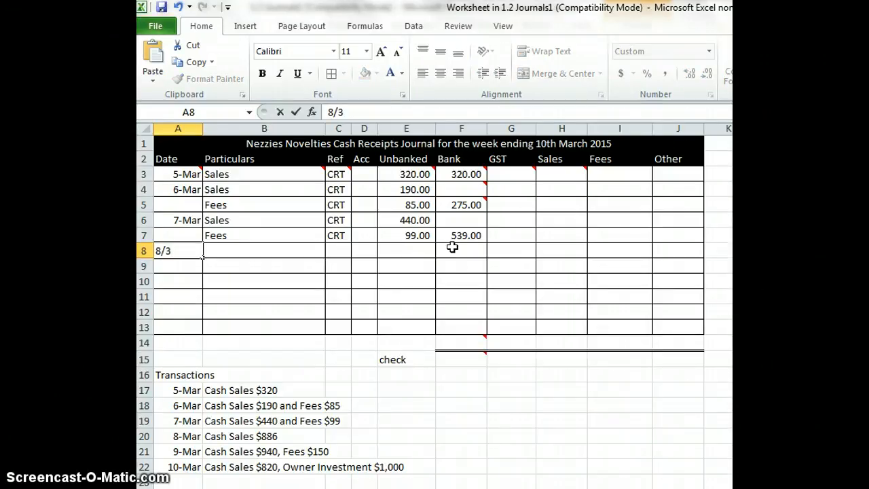
{"action": "key", "text": "Tab"}
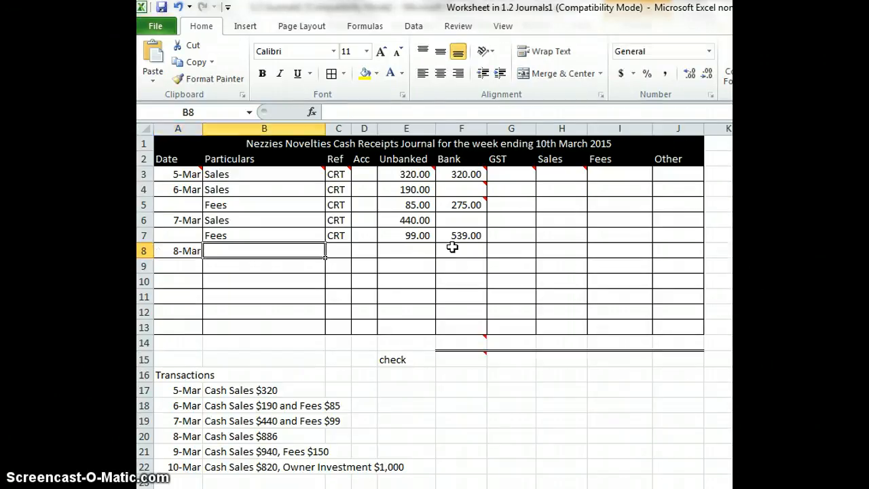
{"action": "type", "text": "Sales"}
{"action": "key", "text": "Tab"}
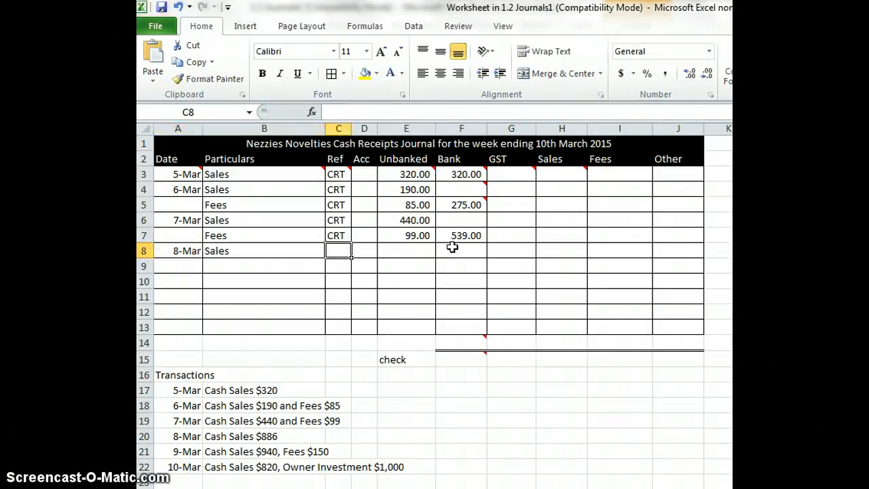
{"action": "type", "text": "CRT"}
{"action": "key", "text": "Tab"}
{"action": "key", "text": "Tab"}
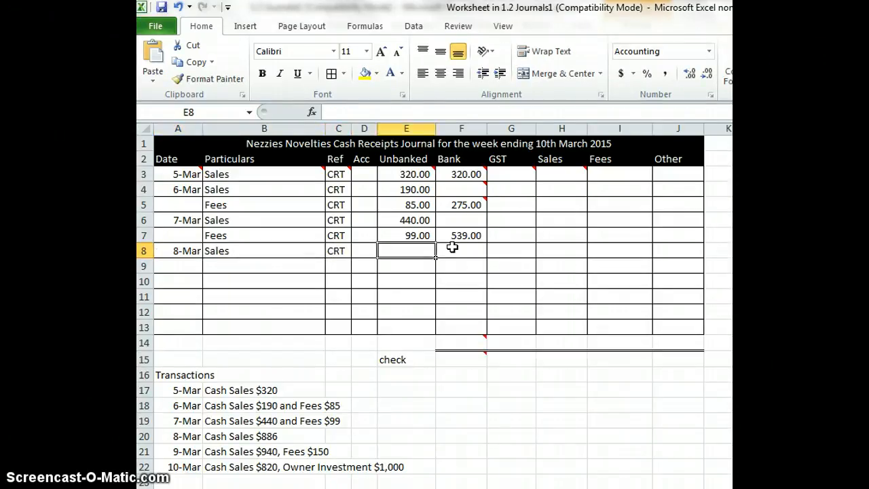
{"action": "type", "text": "886"}
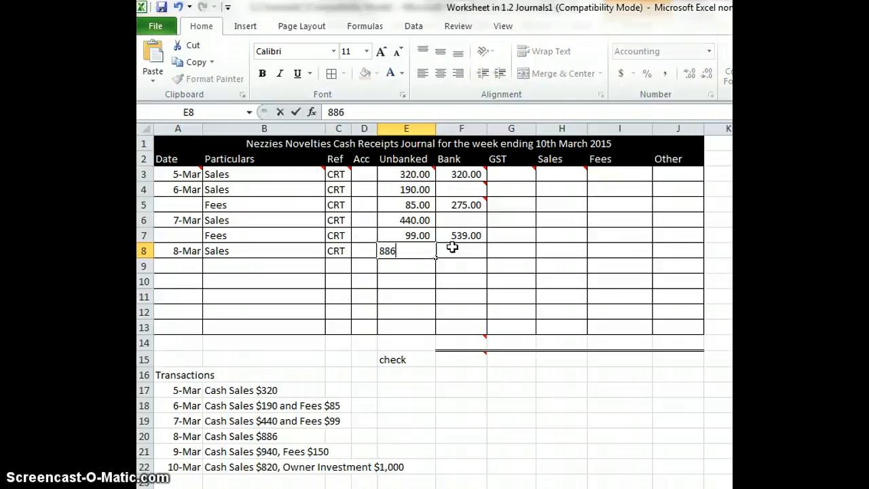
{"action": "key", "text": "Return"}
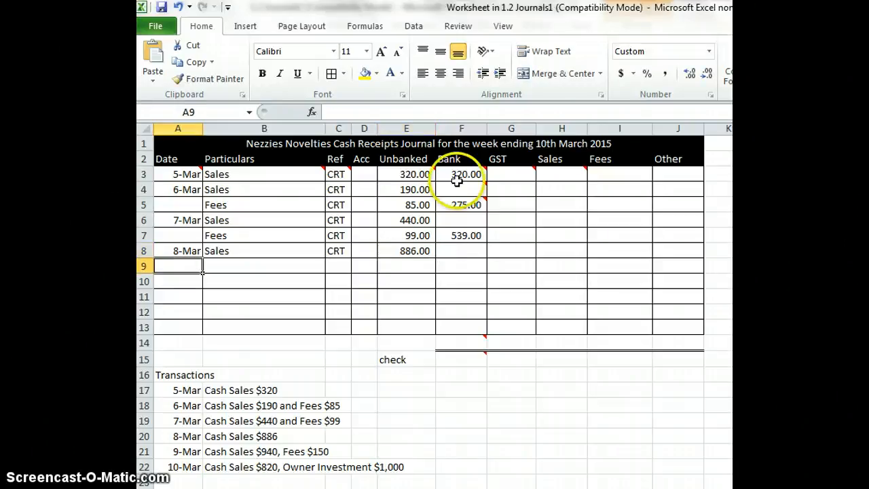
Enter the formula =E8 as the Bank amount in the 8-Mar sales row
{"action": "left_click", "coordinate": [481, 250]}
{"action": "type", "text": "="}
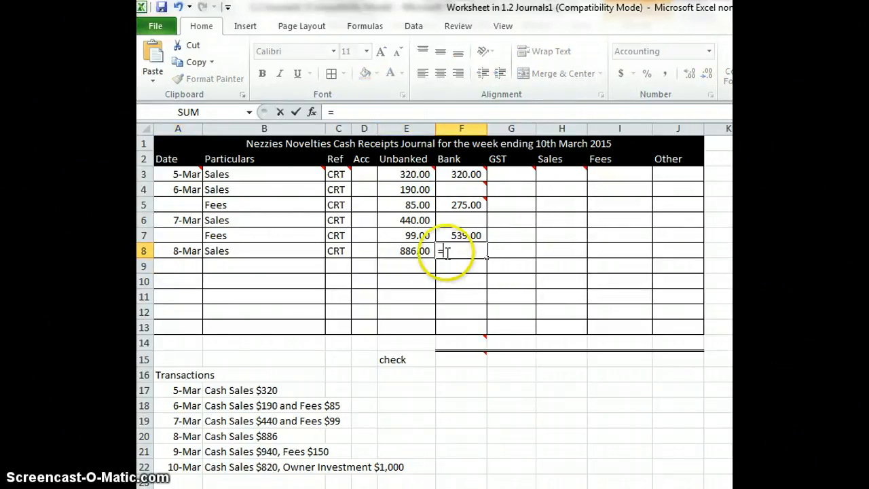
{"action": "left_click", "coordinate": [422, 251]}
{"action": "key", "text": "Return"}
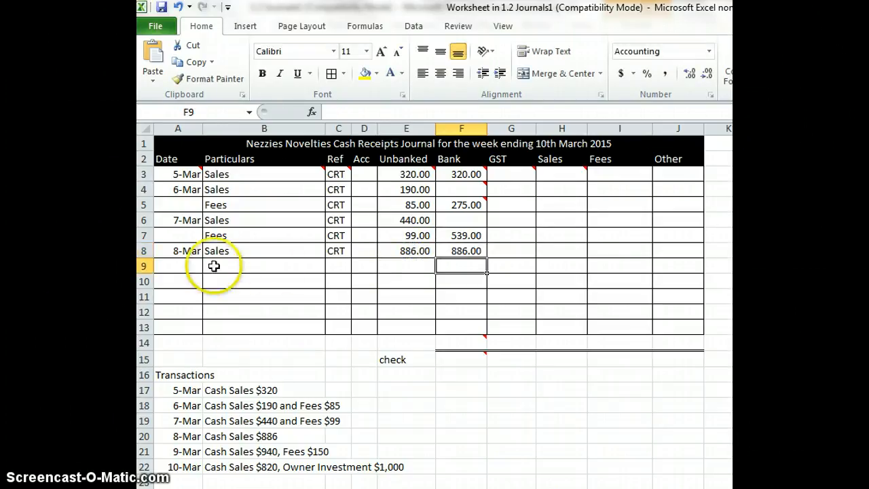
Enter the 9-Mar sales receipt in row 9 with date 9/3, particulars Sales, reference CRT and an Unbanked amount of 940
{"action": "left_click", "coordinate": [172, 275]}
{"action": "left_click", "coordinate": [178, 264]}
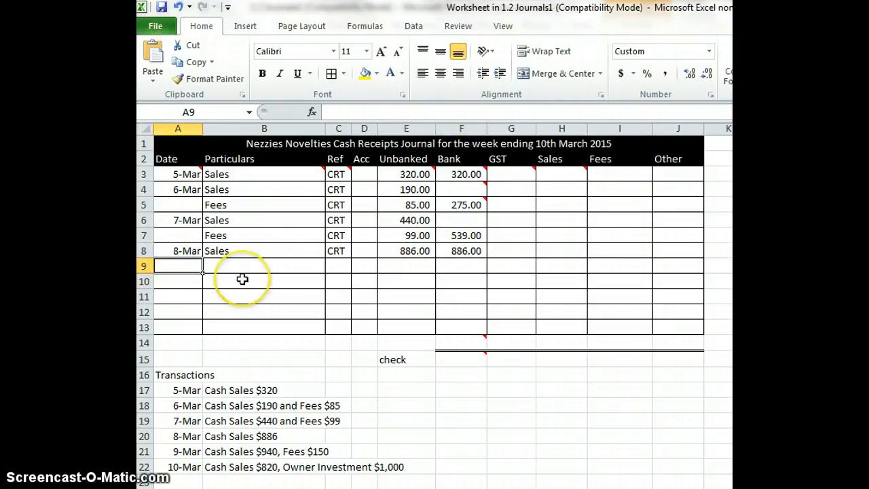
{"action": "type", "text": "9"}
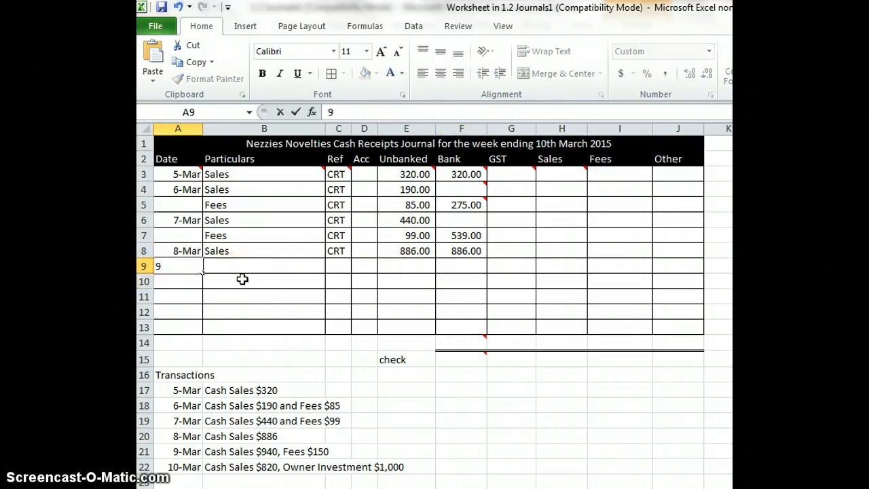
{"action": "type", "text": "/3"}
{"action": "key", "text": "Tab"}
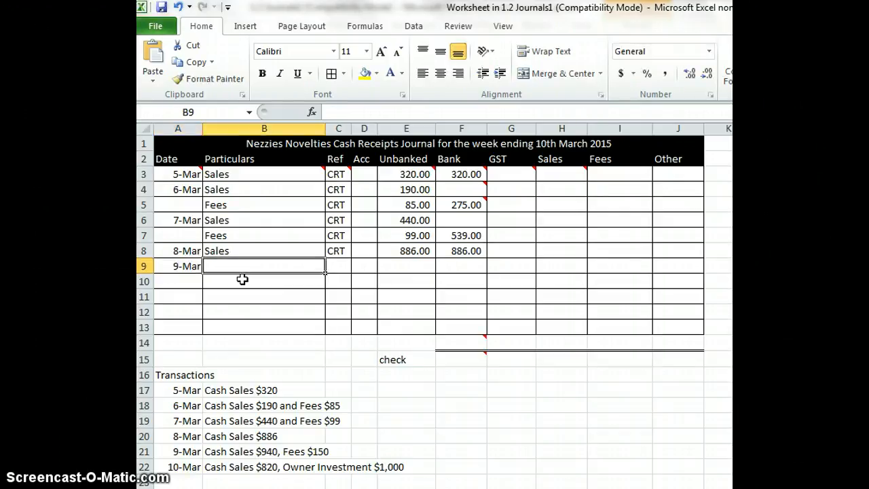
{"action": "type", "text": "Sales"}
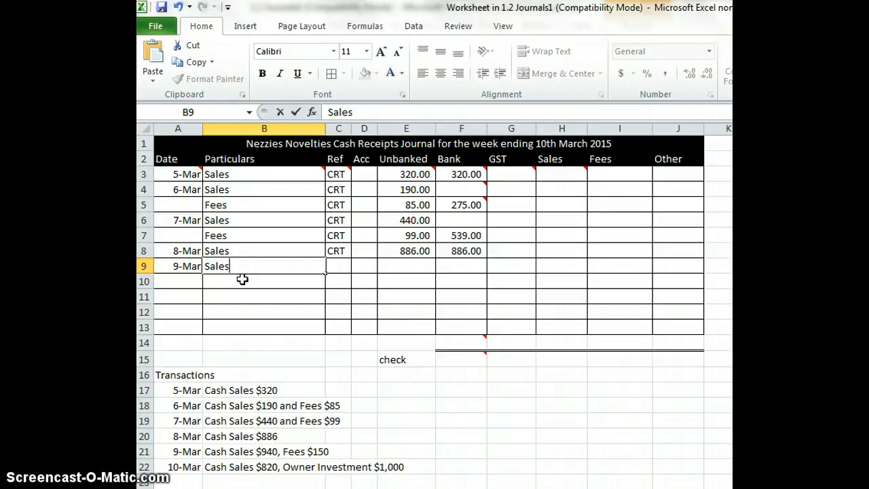
{"action": "key", "text": "Tab"}
{"action": "type", "text": "CRT"}
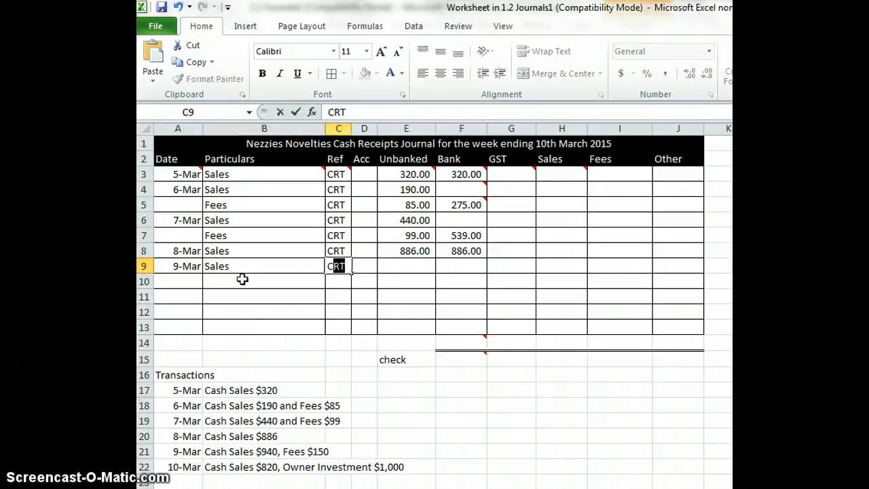
{"action": "key", "text": "Tab"}
{"action": "key", "text": "Tab"}
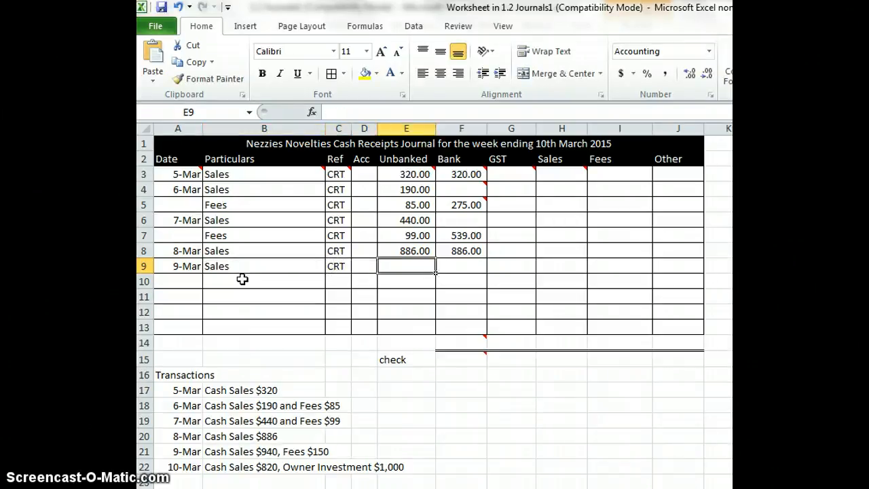
{"action": "type", "text": "940"}
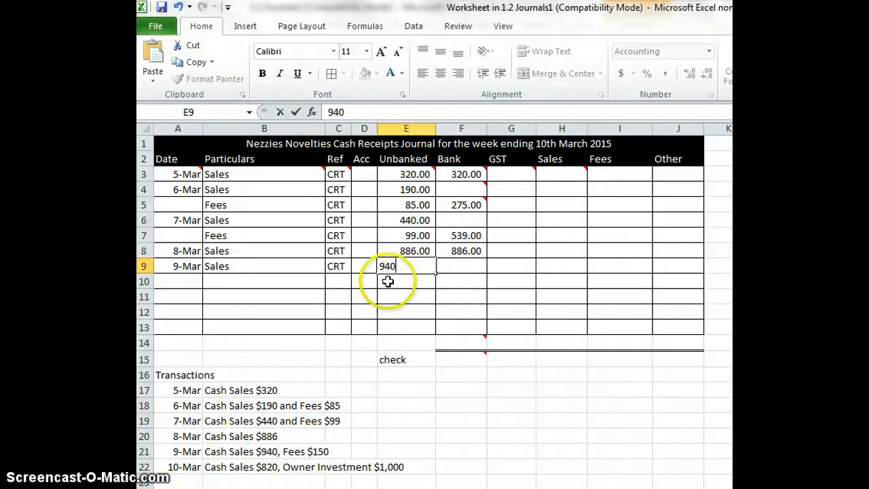
{"action": "key", "text": "Return"}
Enter the 9-Mar fees receipt in row 10 with particulars Fees, reference CRT and an Unbanked amount of 150
{"action": "left_click", "coordinate": [247, 278]}
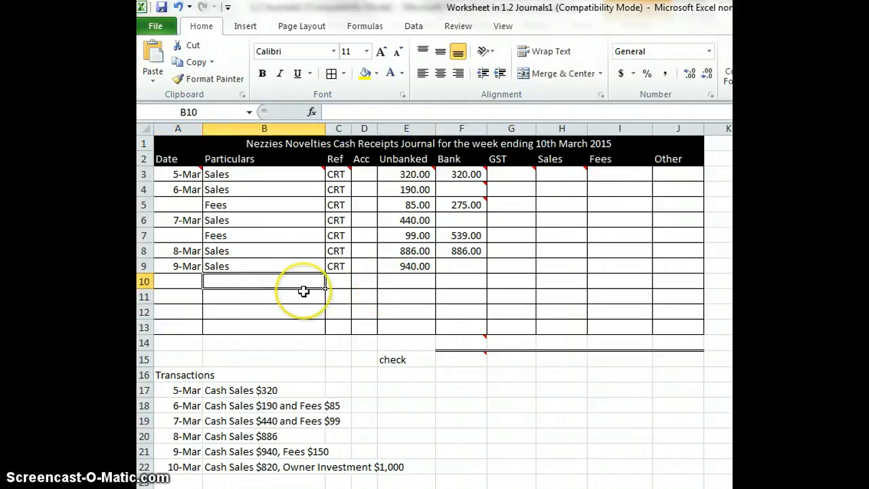
{"action": "type", "text": "Fees"}
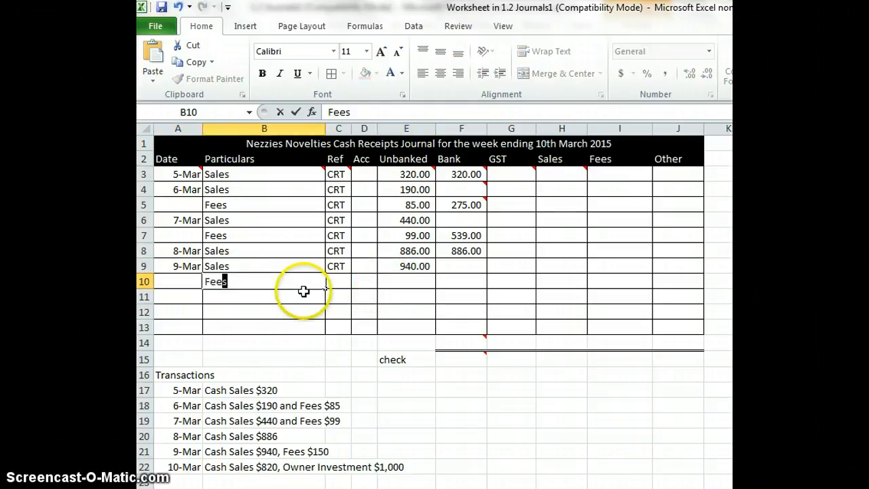
{"action": "key", "text": "Tab"}
{"action": "type", "text": "CRT"}
{"action": "key", "text": "Tab"}
{"action": "key", "text": "Tab"}
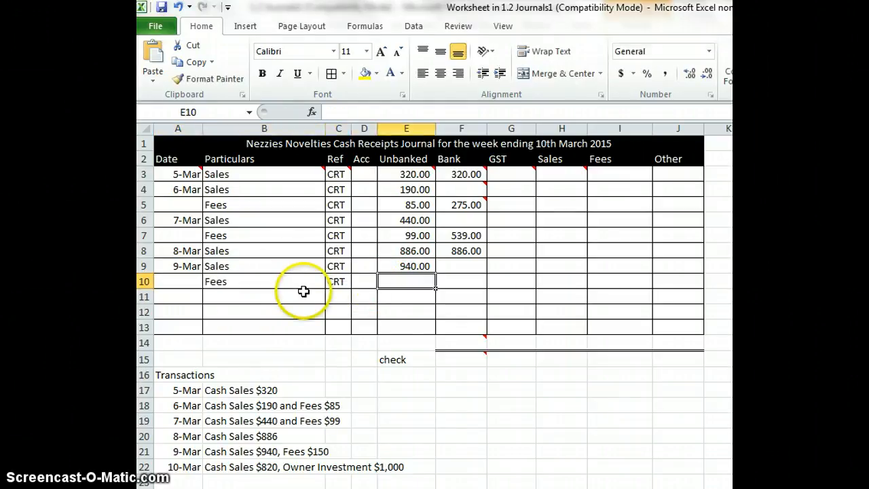
{"action": "type", "text": "15"}
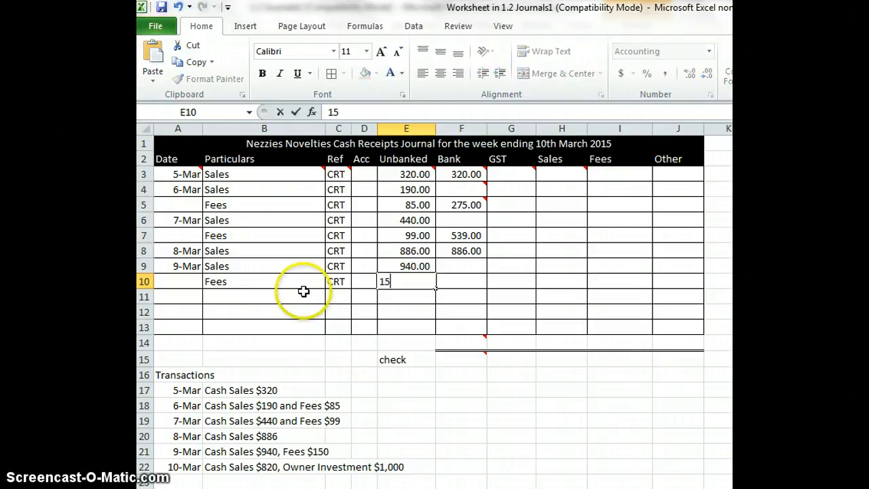
{"action": "type", "text": "0"}
{"action": "key", "text": "Tab"}
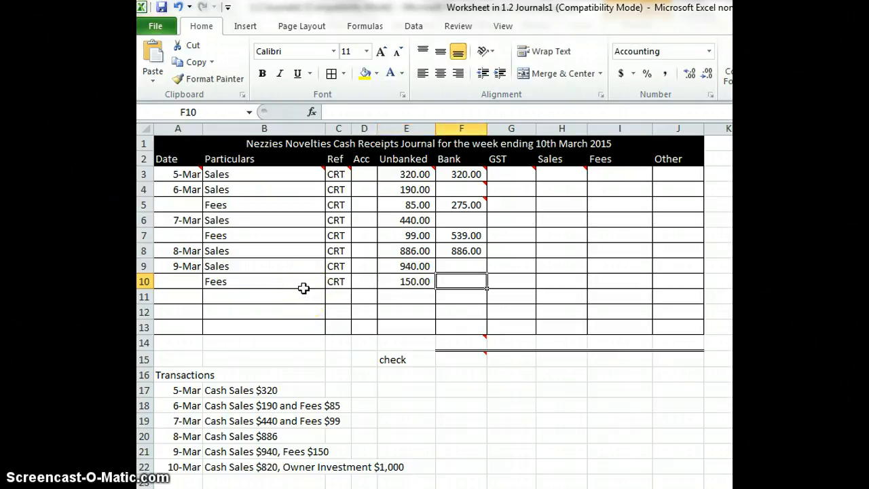
Enter the formula =E9+E10 as the Bank amount in the 9-Mar fees row
{"action": "type", "text": "="}
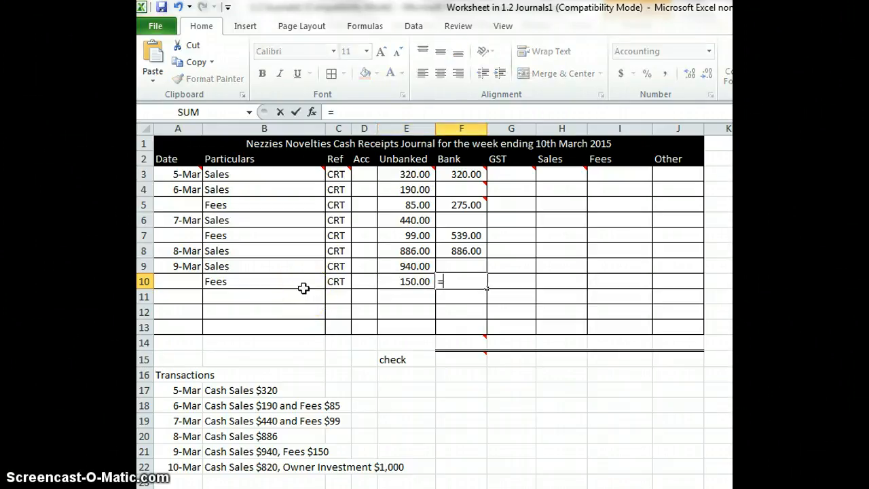
{"action": "left_click", "coordinate": [400, 264]}
{"action": "type", "text": "+"}
{"action": "left_click", "coordinate": [398, 279]}
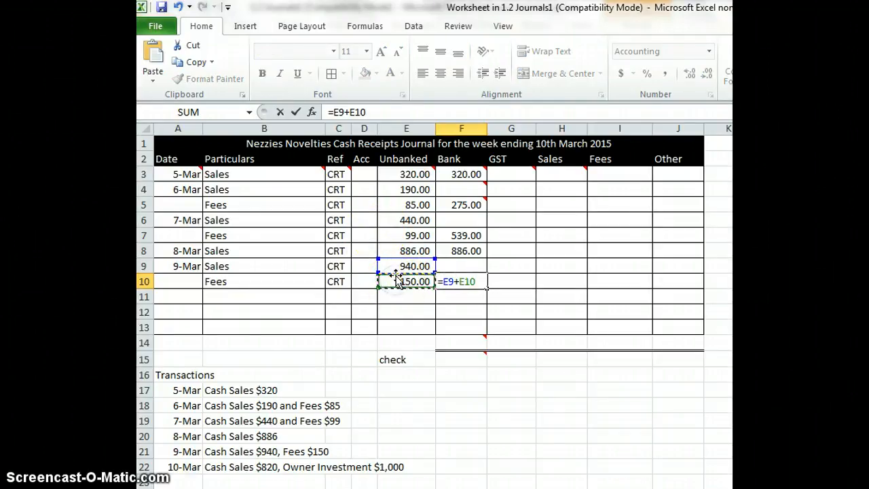
{"action": "key", "text": "Return"}
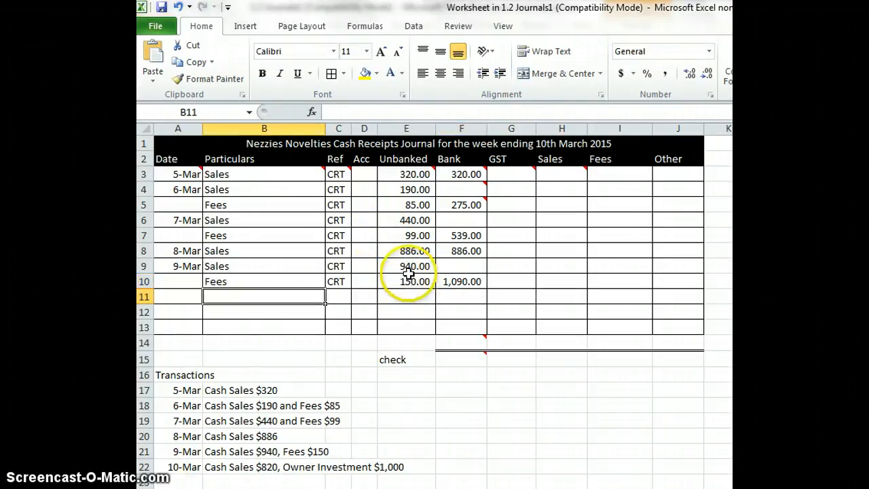
Enter the 10-Mar sales receipt in row 11 with date 10/3, particulars Sales, reference CRT and an Unbanked amount of 820
{"action": "left_click", "coordinate": [188, 297]}
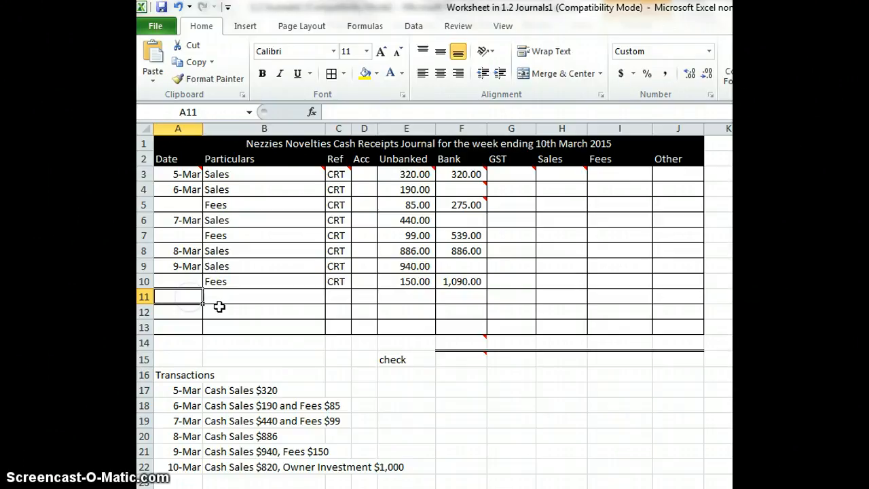
{"action": "type", "text": "10/3"}
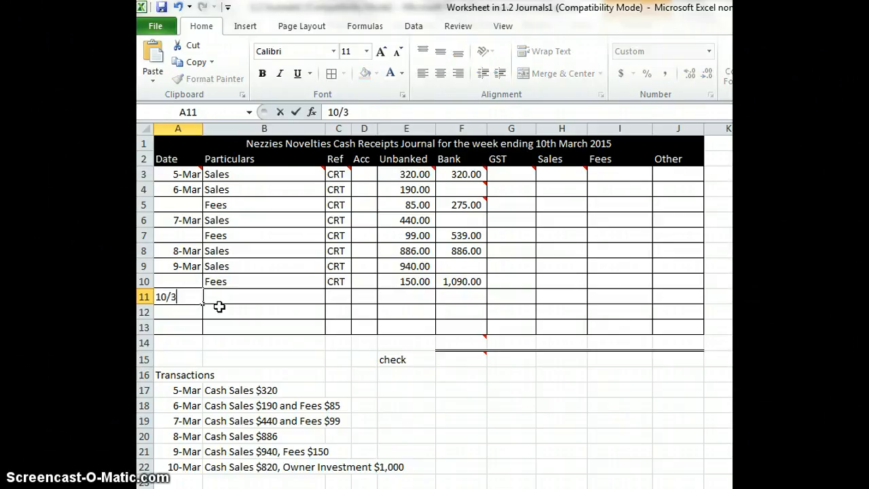
{"action": "key", "text": "Tab"}
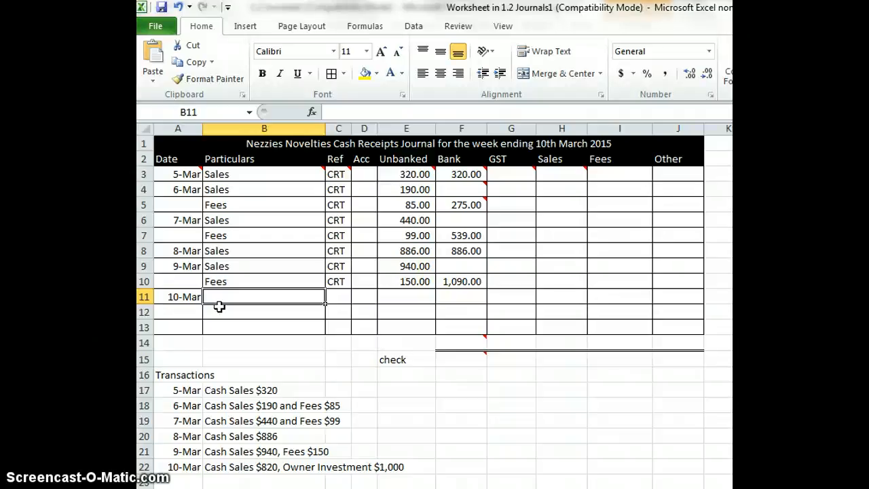
{"action": "type", "text": "Sales"}
{"action": "key", "text": "Tab"}
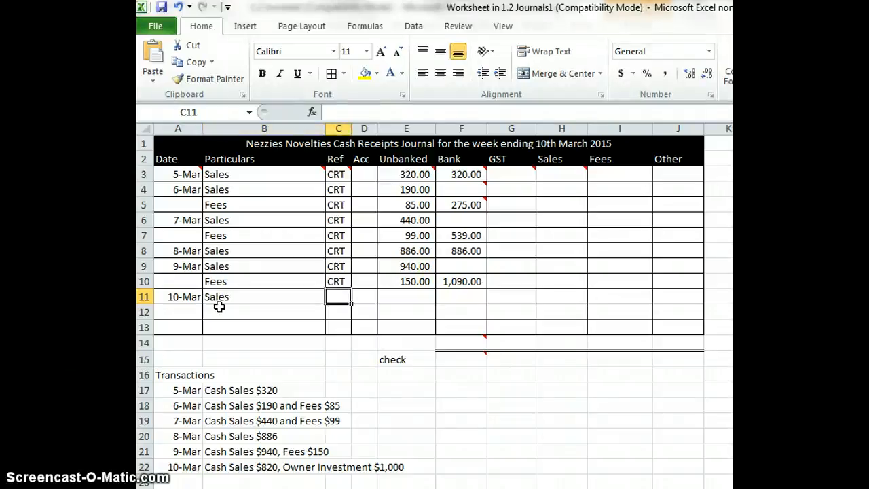
{"action": "type", "text": "CRT"}
{"action": "key", "text": "Tab"}
{"action": "key", "text": "Tab"}
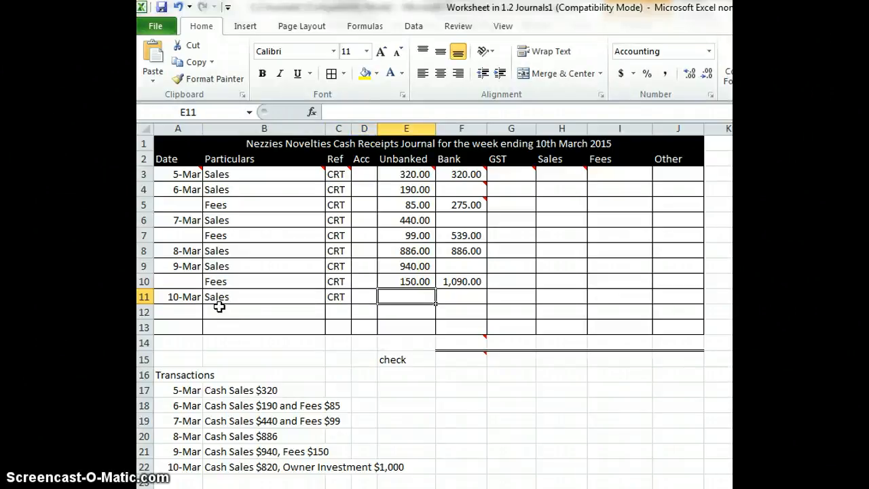
{"action": "type", "text": "820"}
{"action": "key", "text": "Tab"}
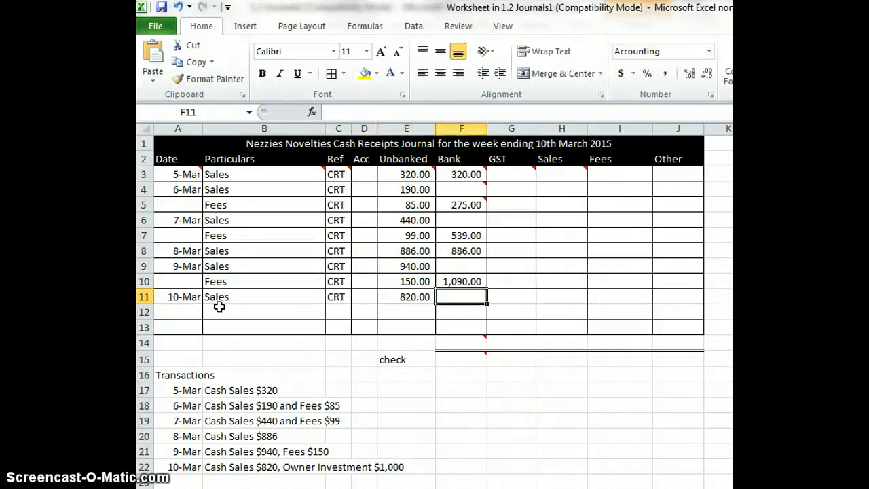
Enter the formula =E11 as the Bank amount in the 10-Mar sales row
{"action": "type", "text": "="}
{"action": "left_click", "coordinate": [398, 297]}
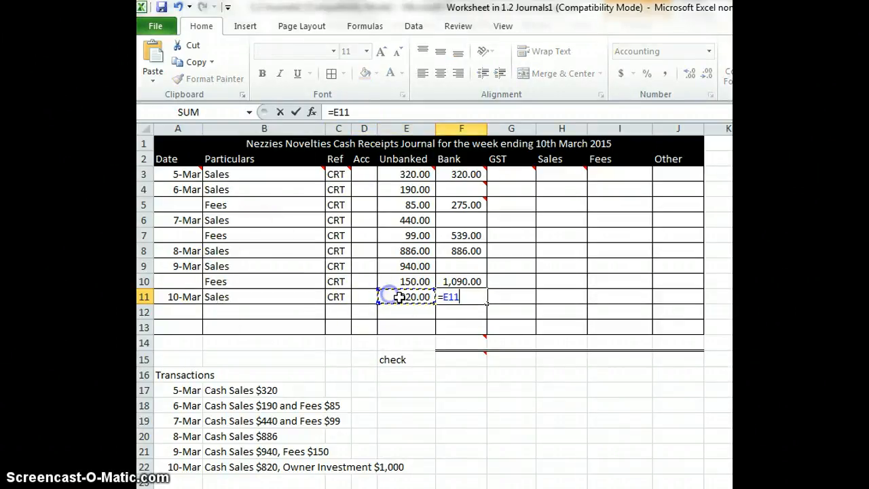
{"action": "key", "text": "Return"}
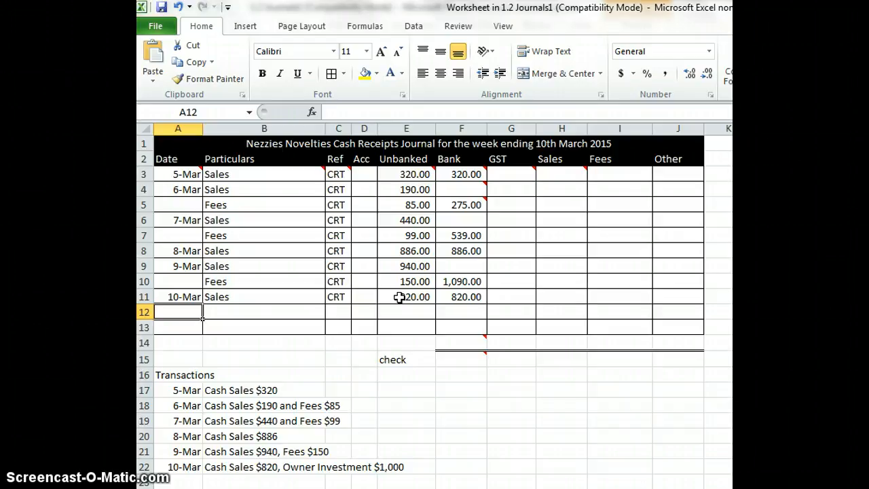
Enter the owner's investment in row 12 with particulars Capital, reference BS and a Bank amount of 1000, leaving Unbanked empty
{"action": "key", "text": "Tab"}
{"action": "type", "text": "C"}
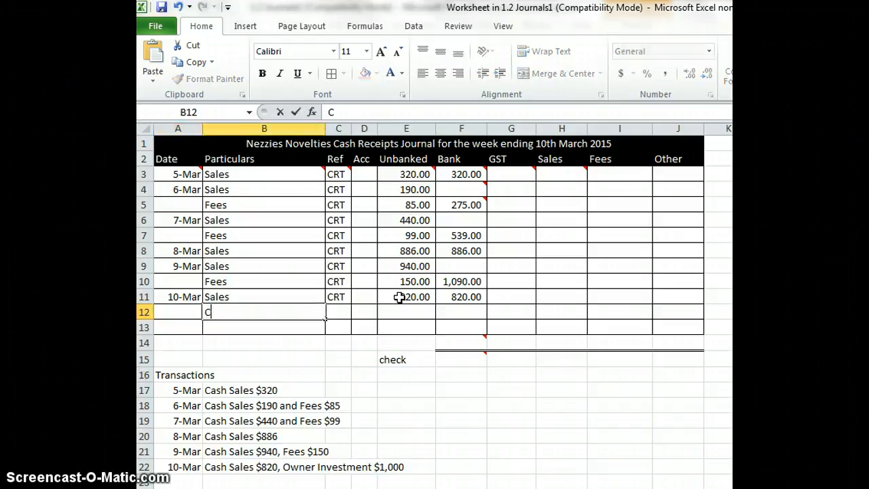
{"action": "type", "text": "apital"}
{"action": "key", "text": "Tab"}
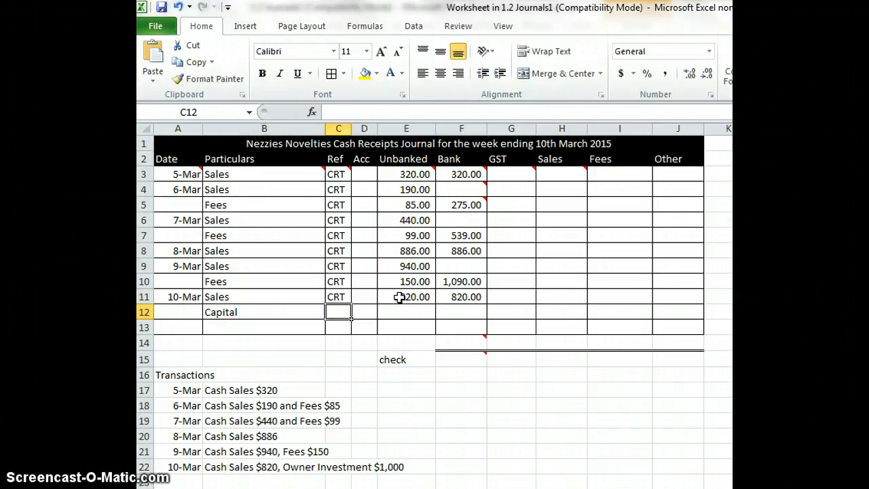
{"action": "type", "text": "BS"}
{"action": "key", "text": "Tab"}
{"action": "key", "text": "Tab"}
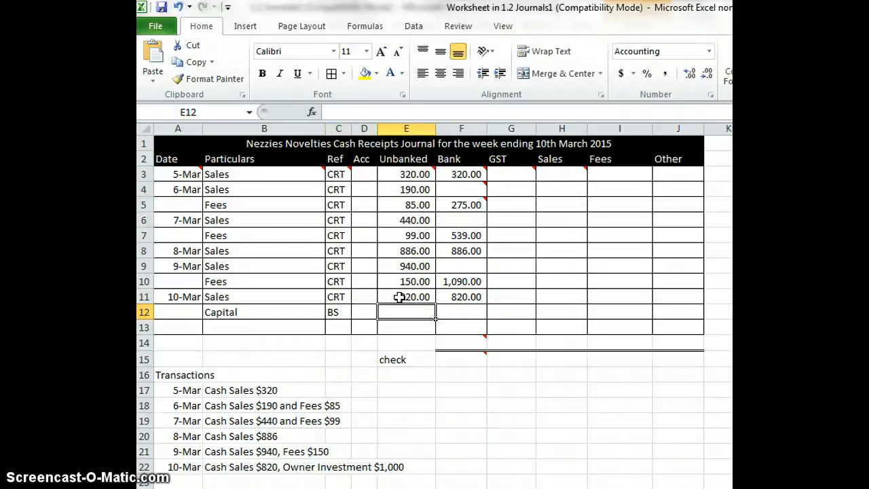
{"action": "key", "text": "Tab"}
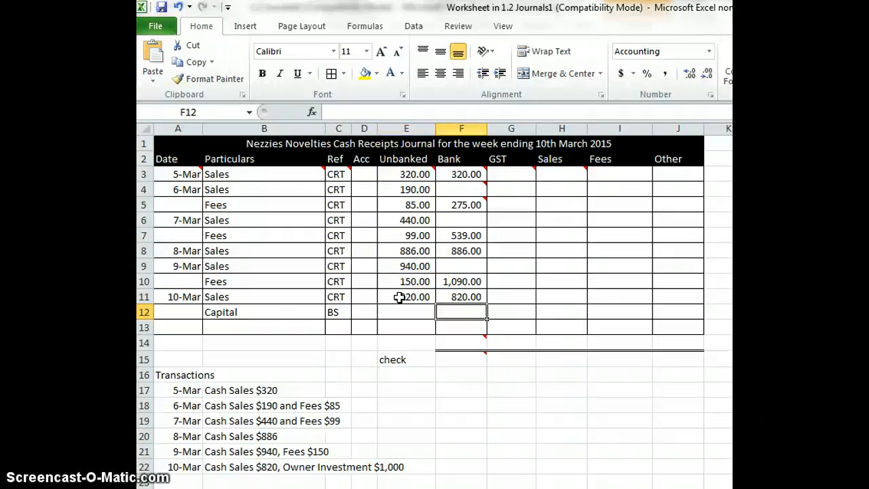
{"action": "type", "text": "="}
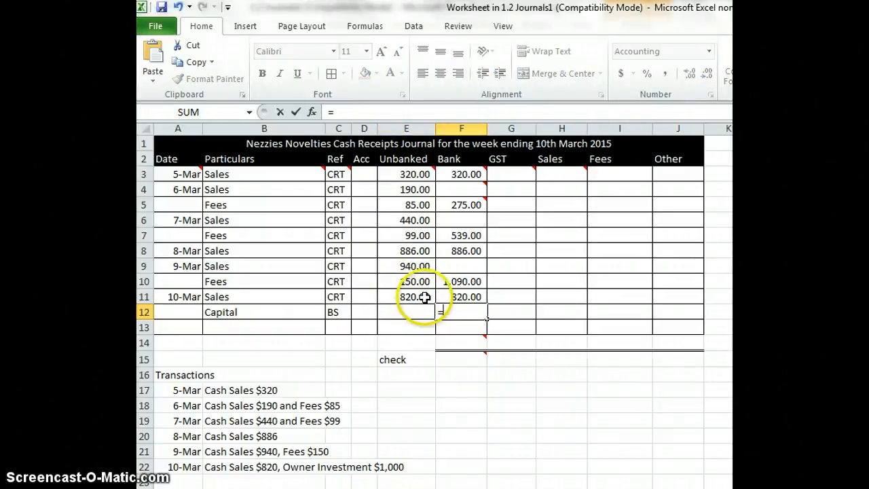
{"action": "key", "text": "BackSpace"}
{"action": "type", "text": "1000"}
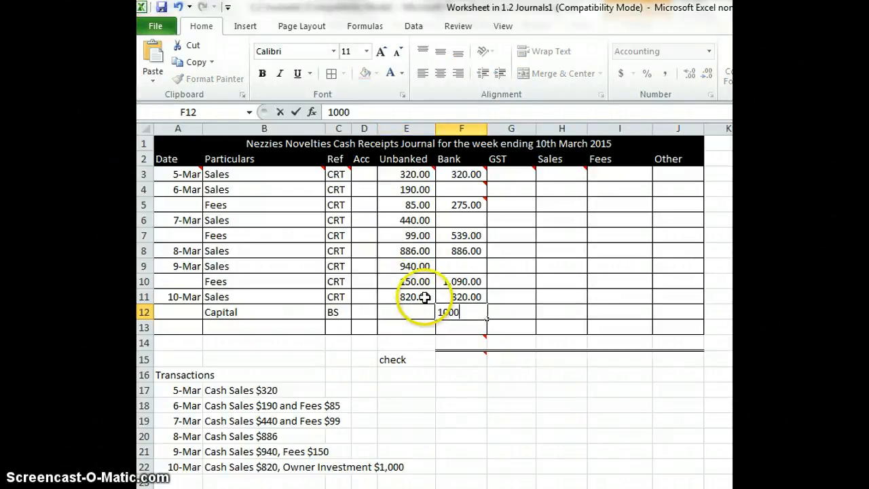
{"action": "key", "text": "Return"}
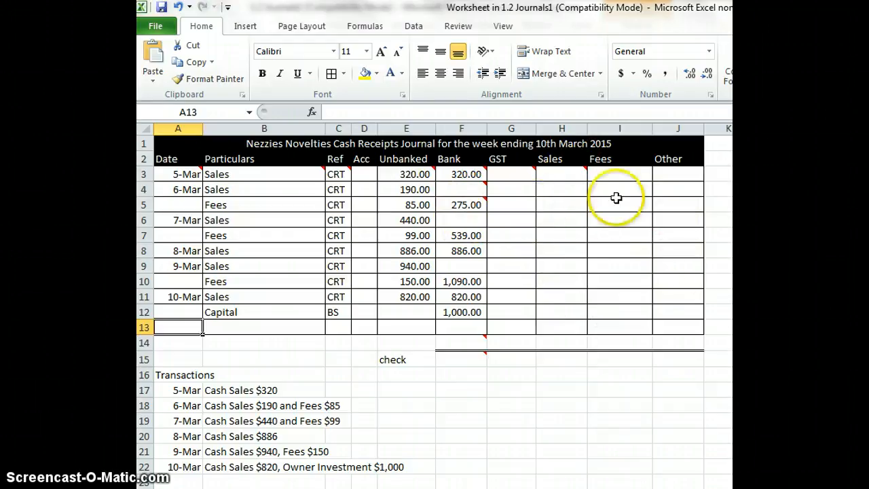
Enter the formula =E3*3/23 as the GST amount in the 5-Mar sales row
{"action": "left_click", "coordinate": [512, 174]}
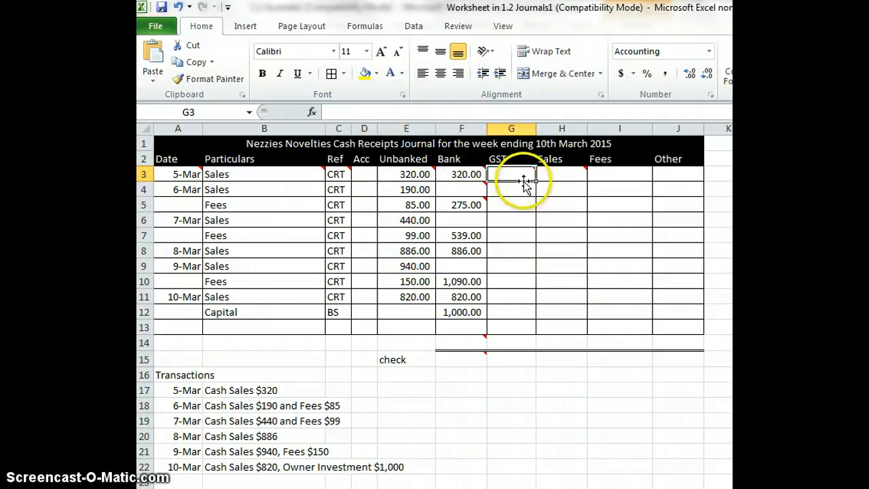
{"action": "mouse_move", "coordinate": [524, 176]}
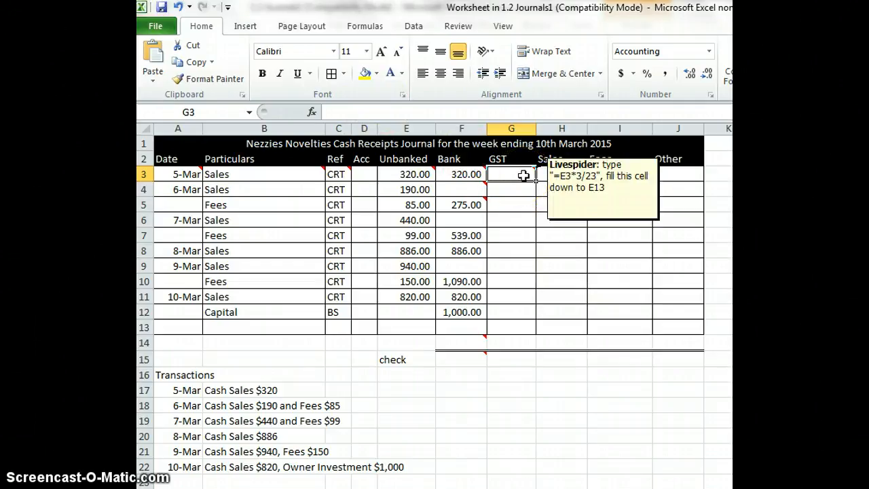
{"action": "type", "text": "="}
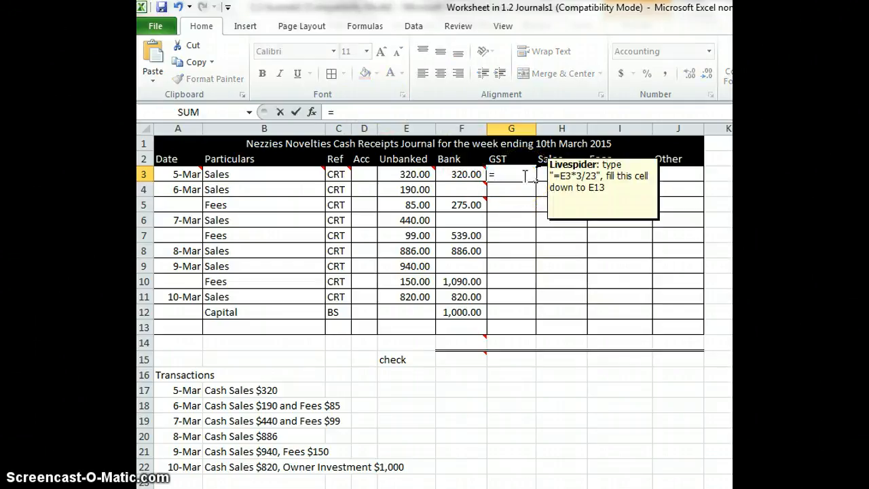
{"action": "left_click", "coordinate": [404, 175]}
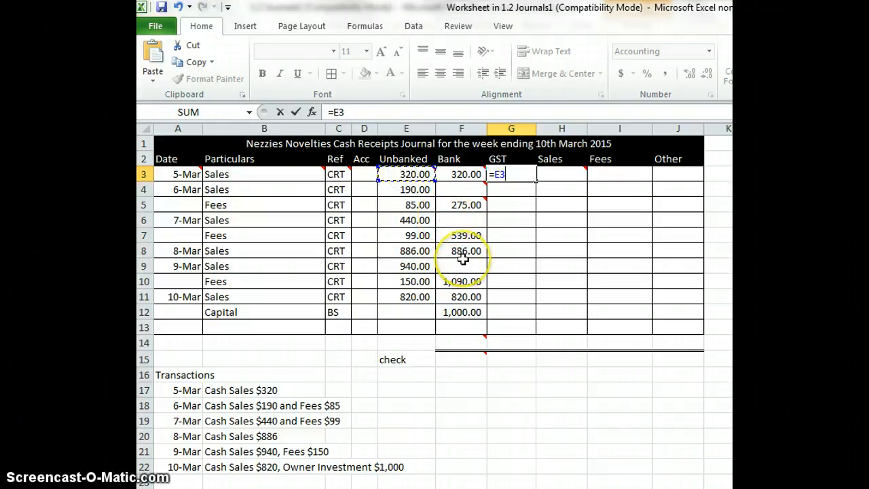
{"action": "type", "text": "*"}
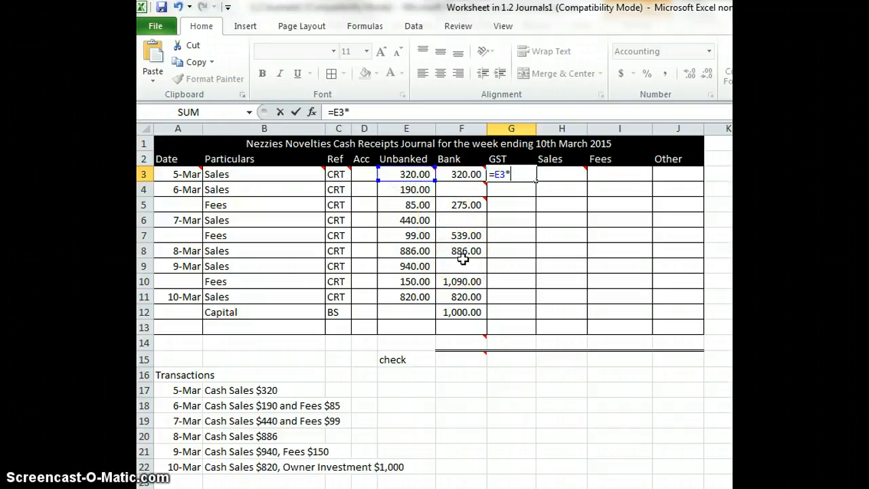
{"action": "type", "text": "3/23"}
{"action": "key", "text": "Return"}
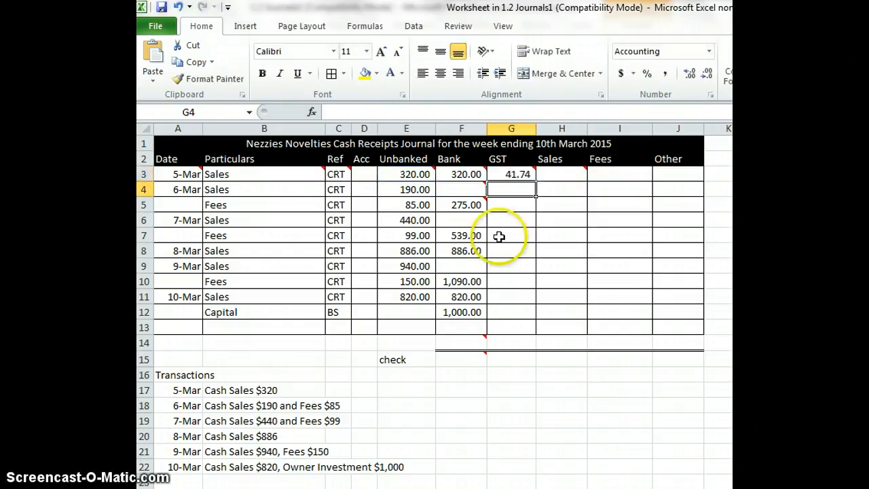
Fill the GST formula from row 3 down to row 12, and clear the GST cell in the Capital row
{"action": "mouse_move", "coordinate": [410, 174]}
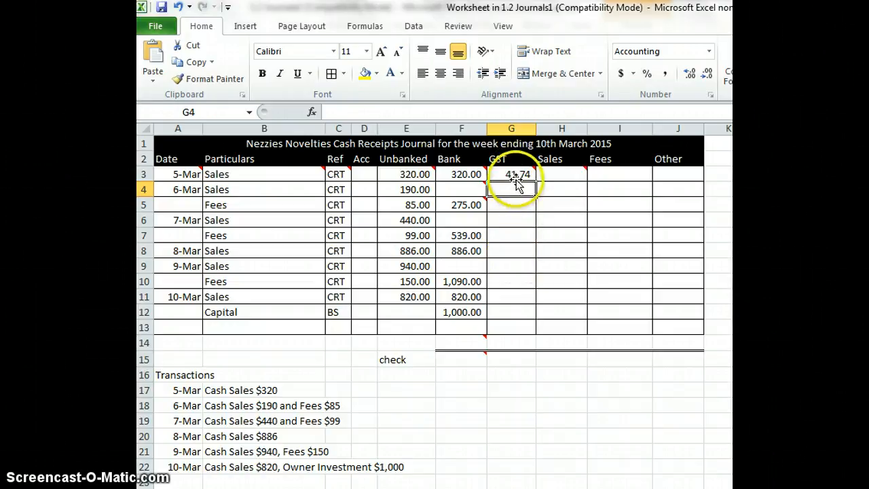
{"action": "left_click", "coordinate": [515, 177]}
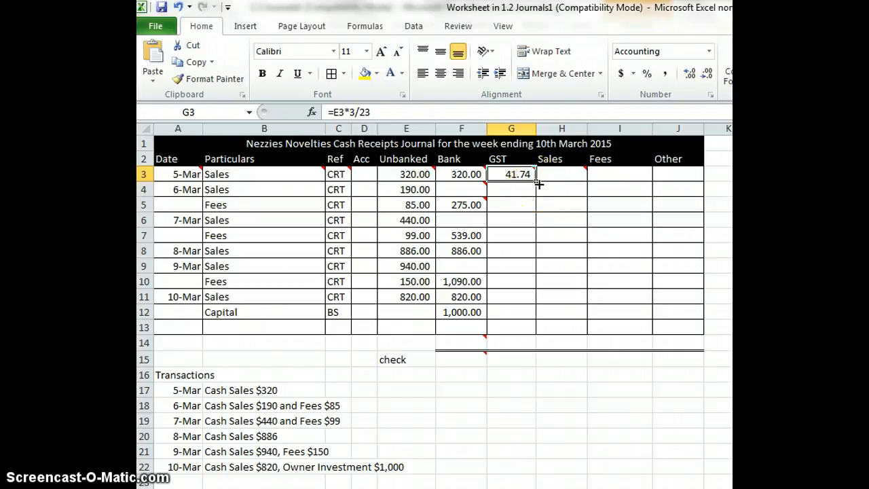
{"action": "left_click_drag", "start_coordinate": [537, 181], "coordinate": [538, 322]}
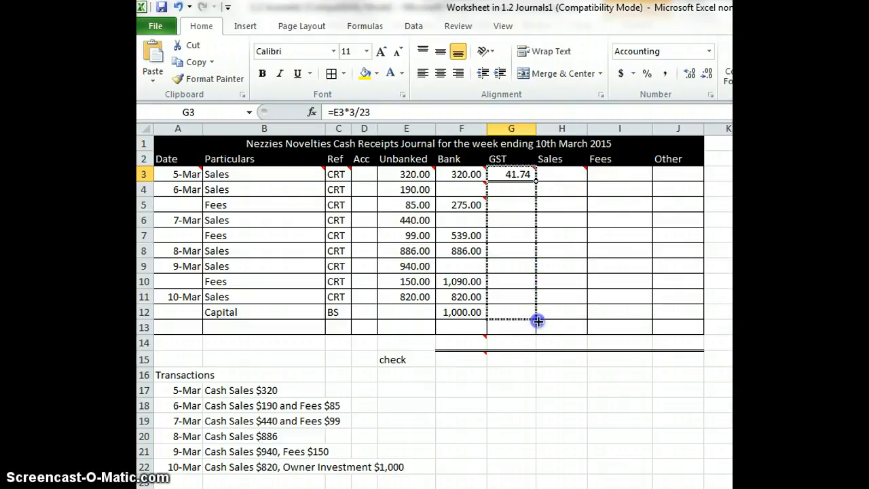
{"action": "left_click_drag", "start_coordinate": [537, 320], "coordinate": [538, 321]}
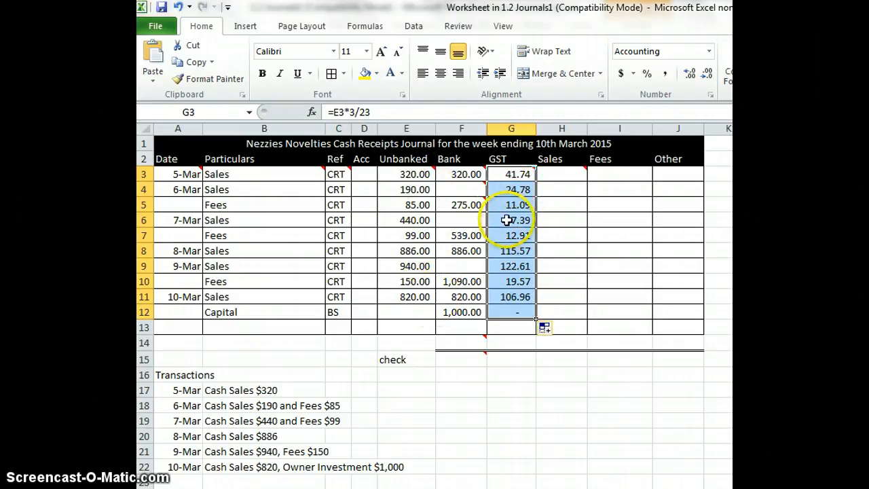
{"action": "left_click", "coordinate": [520, 235]}
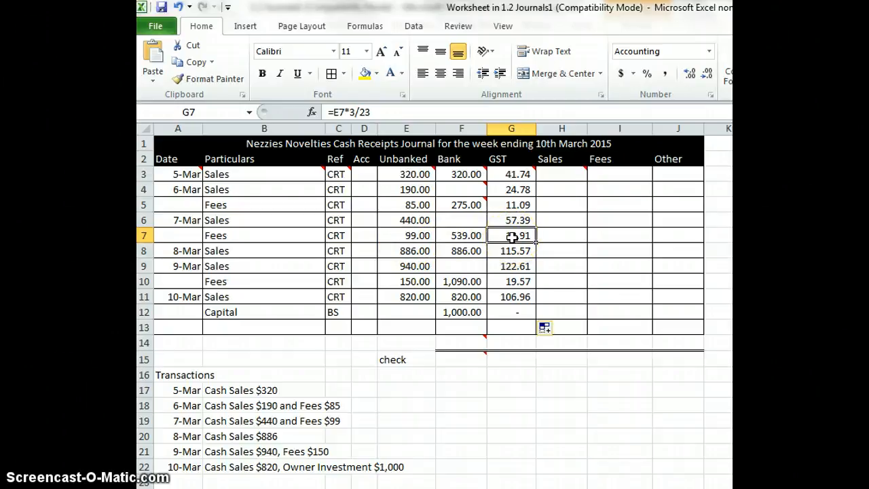
{"action": "left_click", "coordinate": [523, 312]}
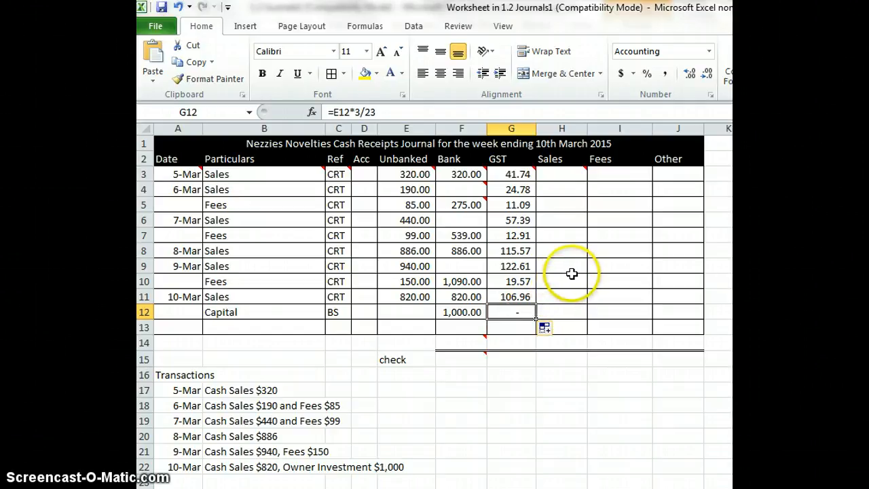
{"action": "key", "text": "Delete"}
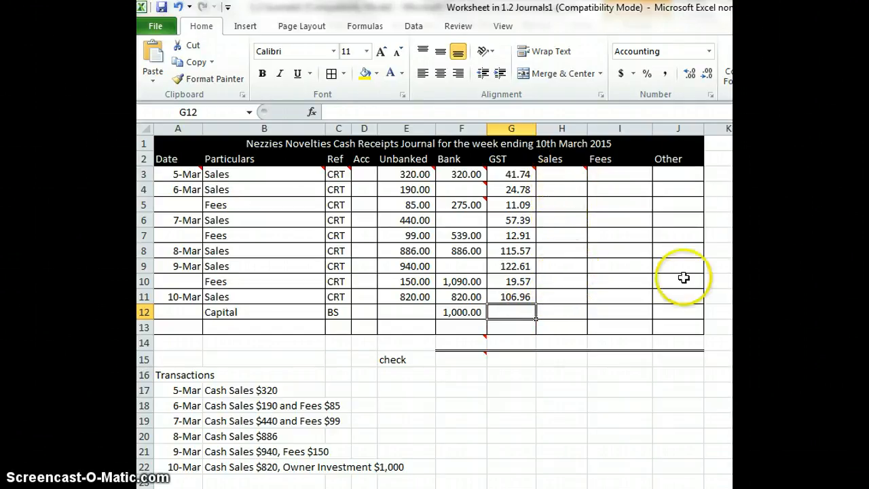
Enter the formula =E3-G3 in the Sales column for row 3 and fill it down to row 11
{"action": "left_click", "coordinate": [563, 173]}
{"action": "type", "text": "="}
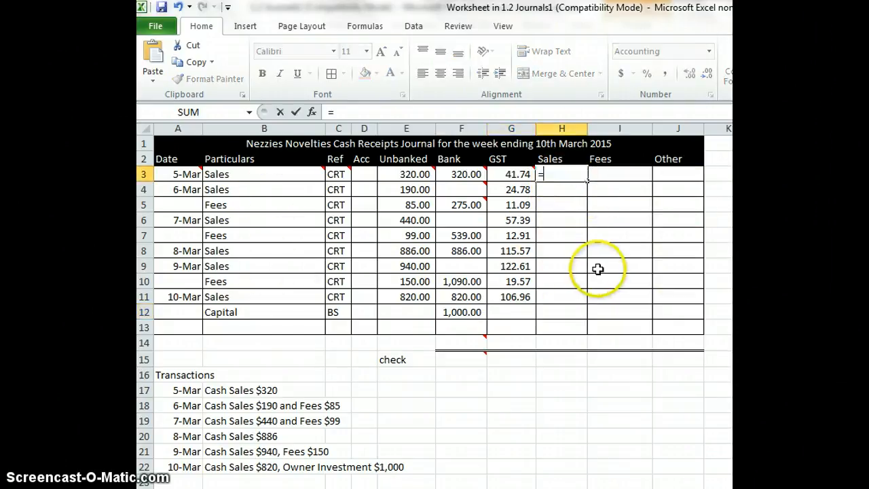
{"action": "left_click", "coordinate": [403, 175]}
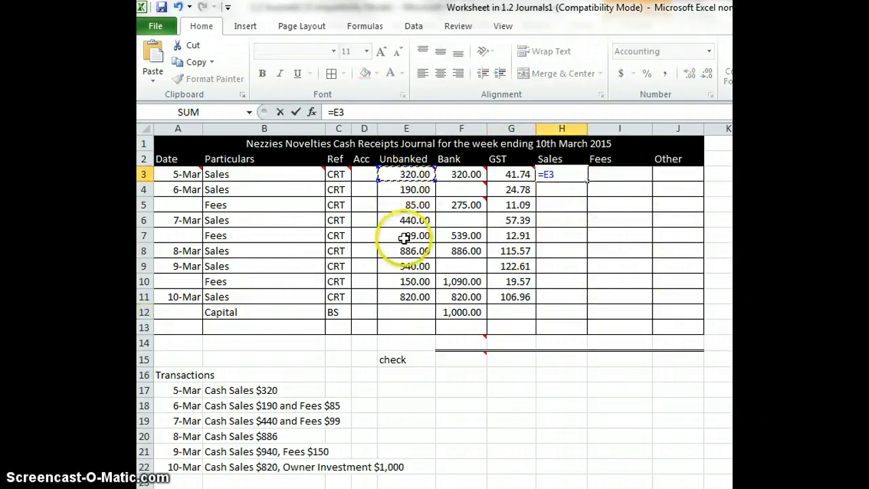
{"action": "type", "text": "-"}
{"action": "left_click", "coordinate": [515, 175]}
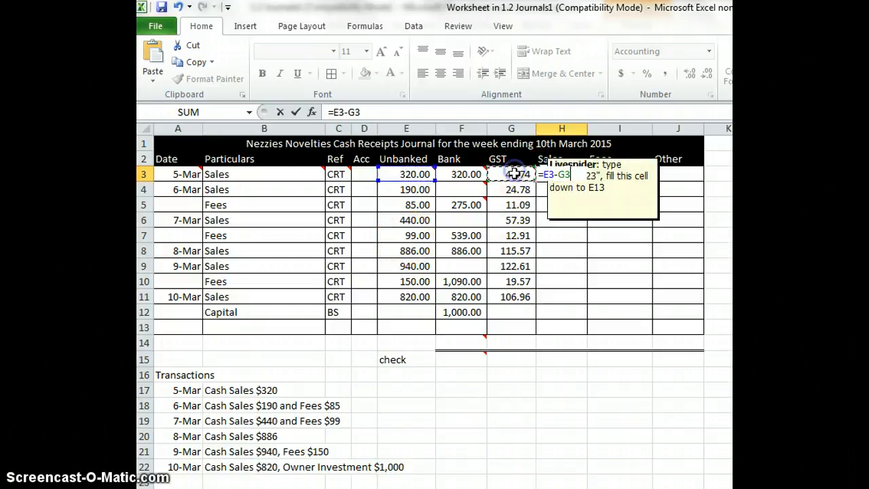
{"action": "key", "text": "Return"}
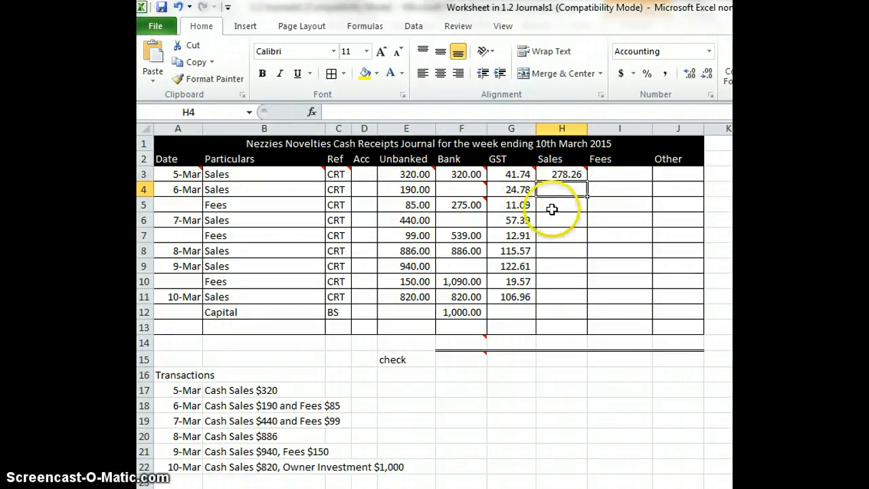
{"action": "left_click", "coordinate": [563, 174]}
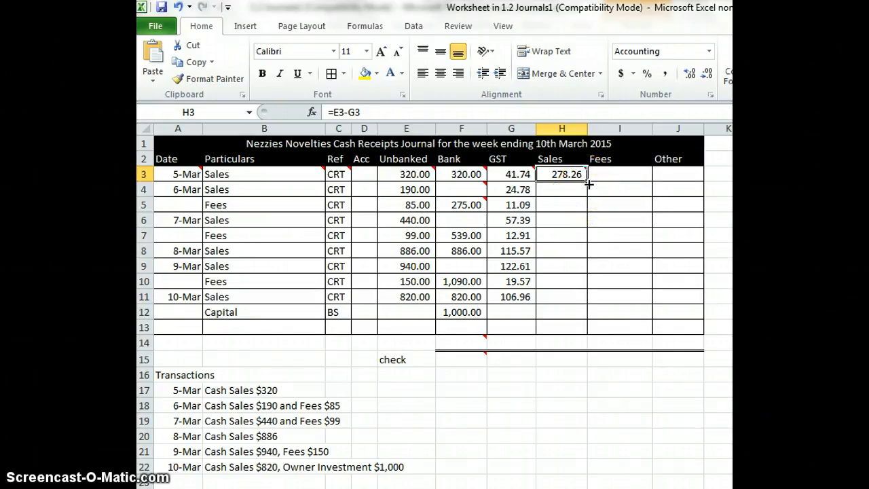
{"action": "left_click_drag", "start_coordinate": [588, 188], "coordinate": [582, 306]}
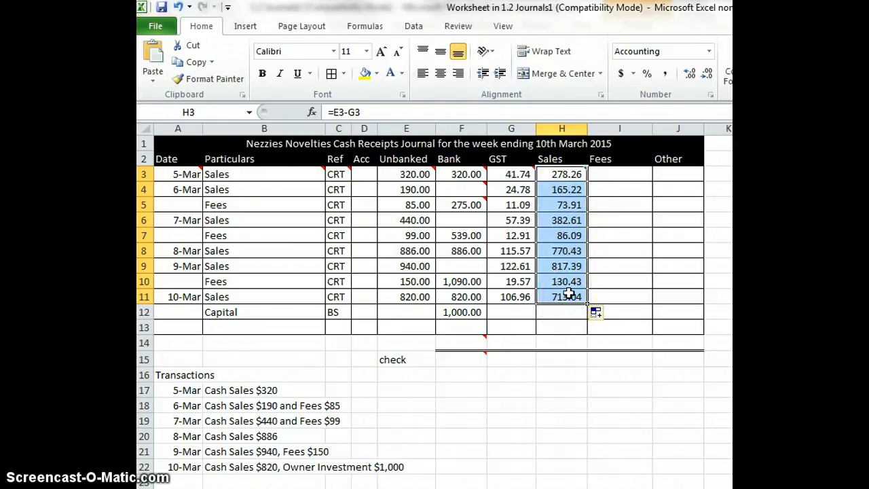
Move the amounts in the fees rows 5, 7 and 10 from the Sales column to the Fees column
{"action": "left_click", "coordinate": [569, 205]}
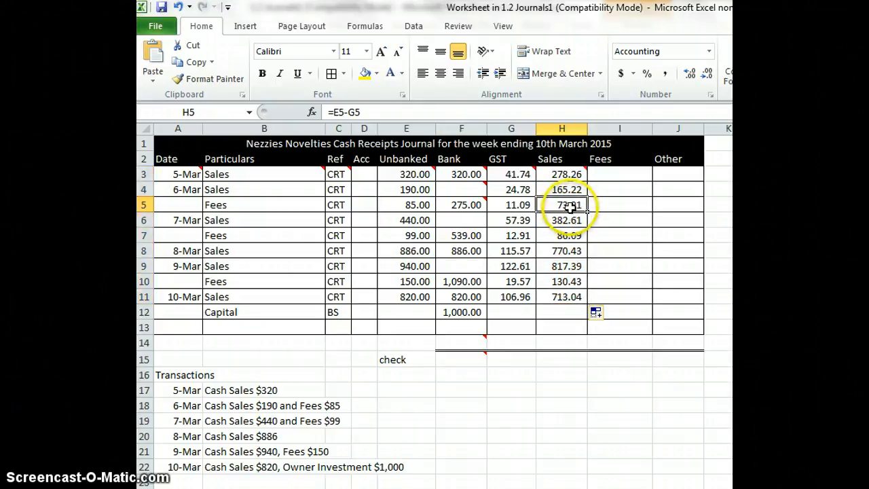
{"action": "left_click_drag", "start_coordinate": [572, 213], "coordinate": [600, 209]}
{"action": "left_click", "coordinate": [574, 234]}
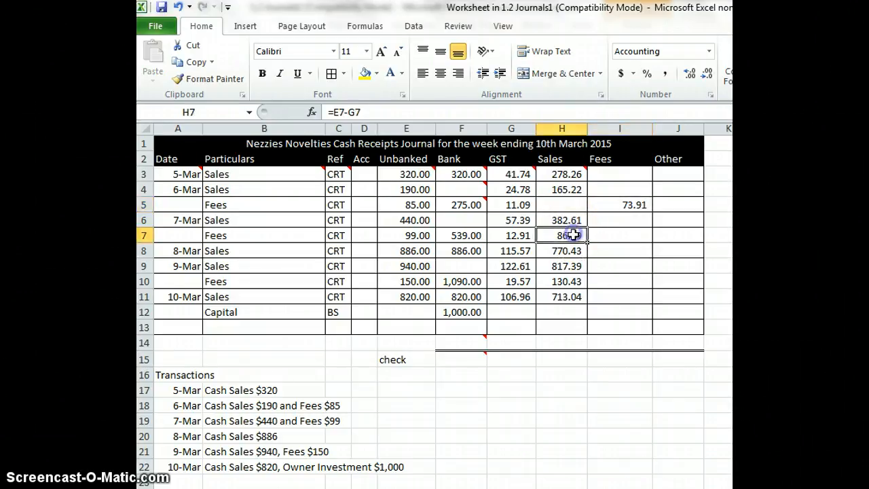
{"action": "left_click_drag", "start_coordinate": [605, 243], "coordinate": [604, 237]}
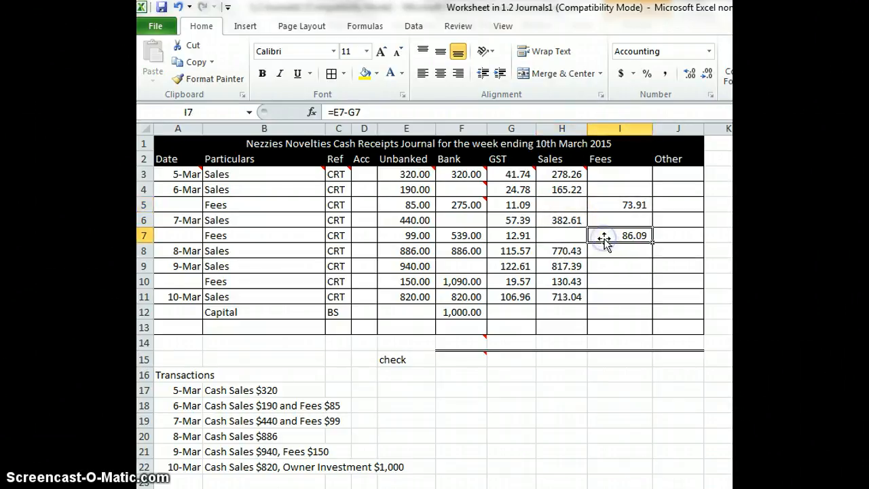
{"action": "left_click", "coordinate": [570, 282]}
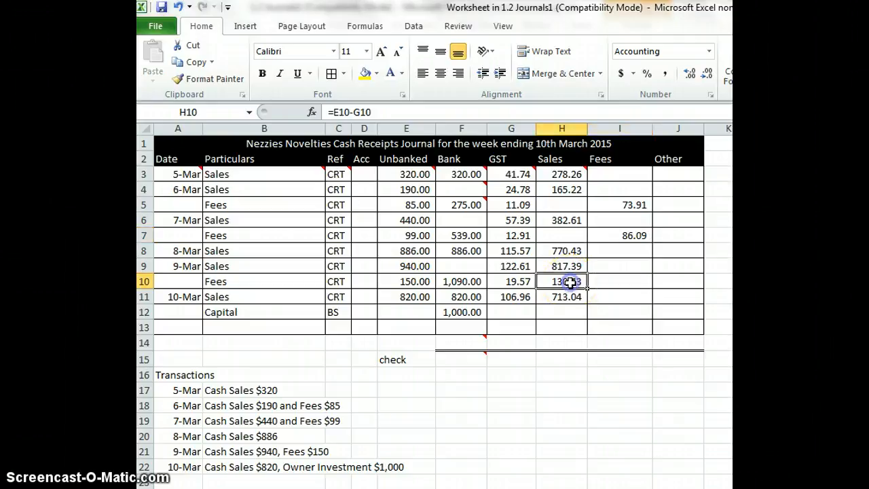
{"action": "left_click_drag", "start_coordinate": [571, 288], "coordinate": [599, 288]}
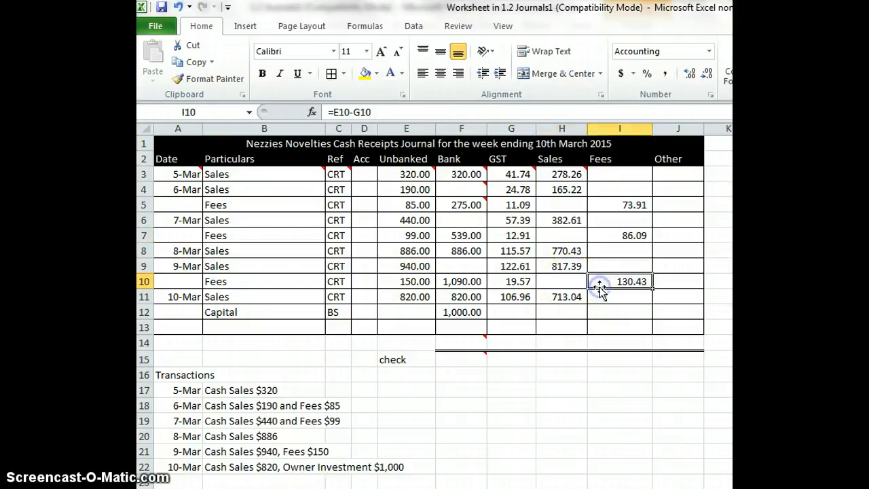
Enter the formula =F12 as the Other amount in the Capital row
{"action": "left_click", "coordinate": [678, 309]}
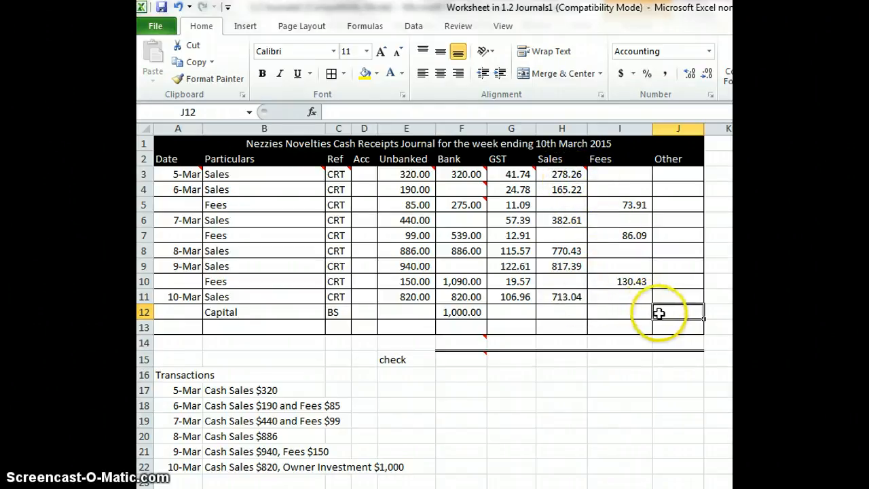
{"action": "type", "text": "="}
{"action": "left_click", "coordinate": [455, 312]}
{"action": "key", "text": "Return"}
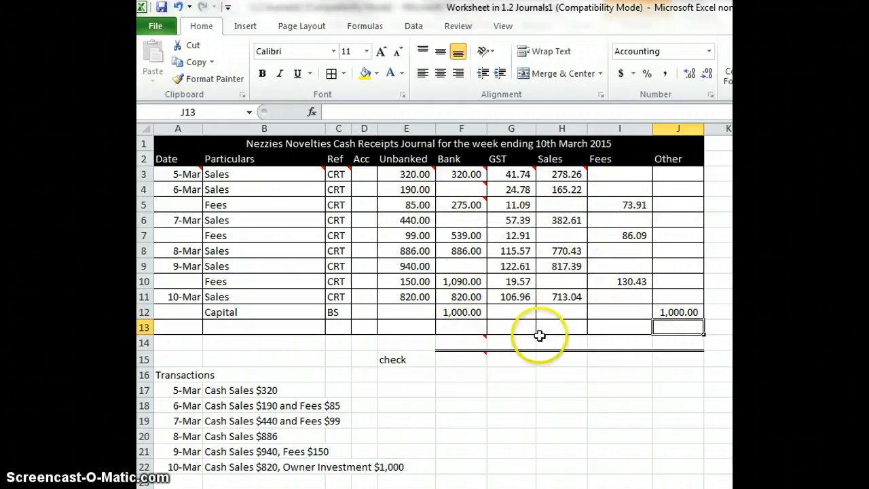
Total the Bank column in cell F14 with the formula =SUM(F3:F12)
{"action": "left_click", "coordinate": [477, 341]}
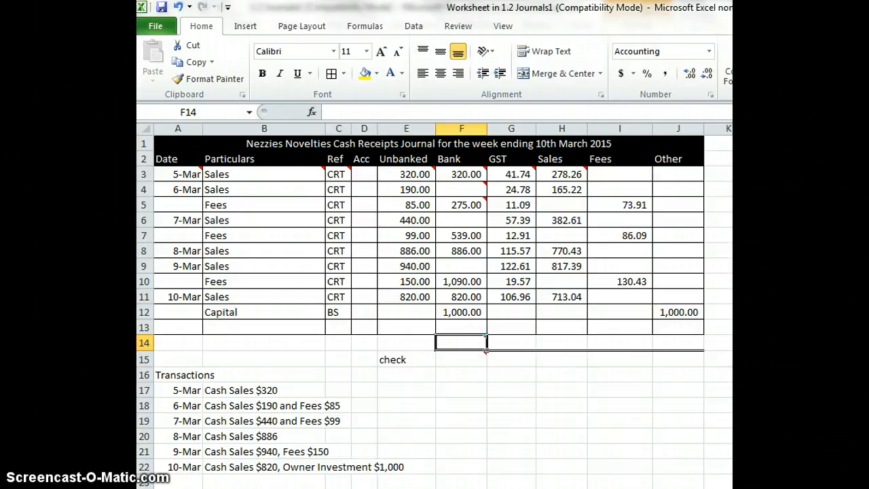
{"action": "key", "text": "alt+equal"}
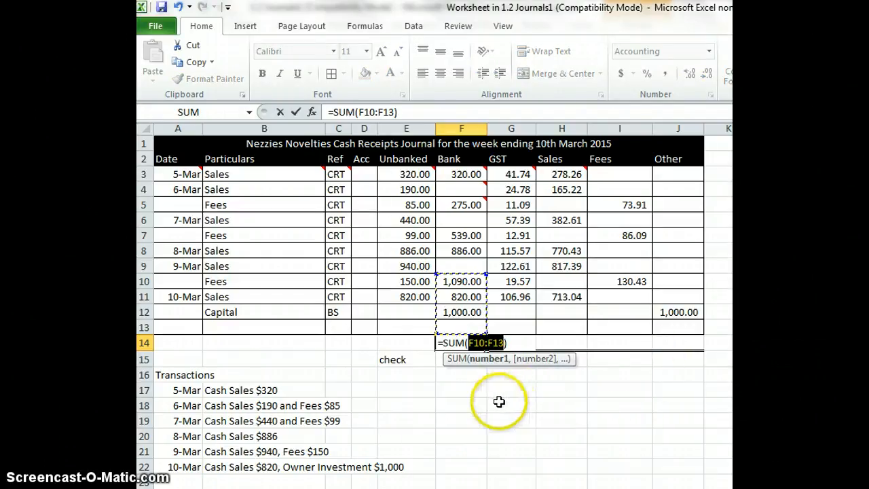
{"action": "mouse_move", "coordinate": [458, 173]}
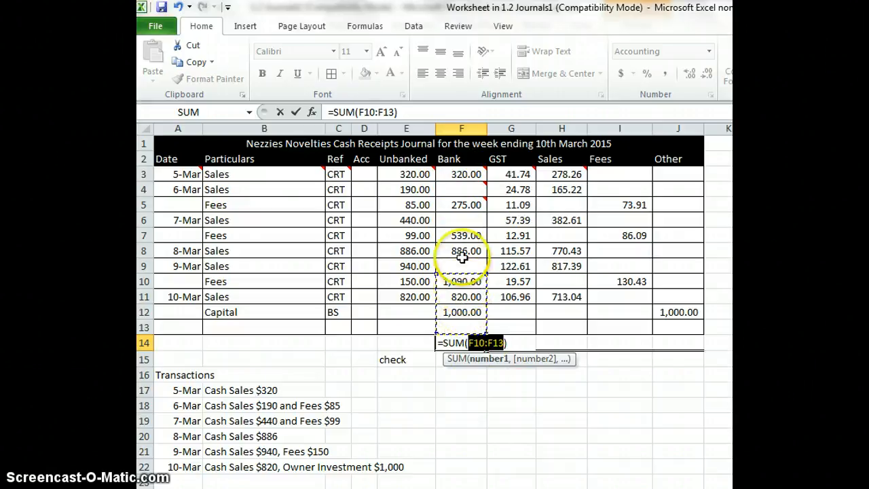
{"action": "left_click_drag", "start_coordinate": [462, 174], "coordinate": [461, 313]}
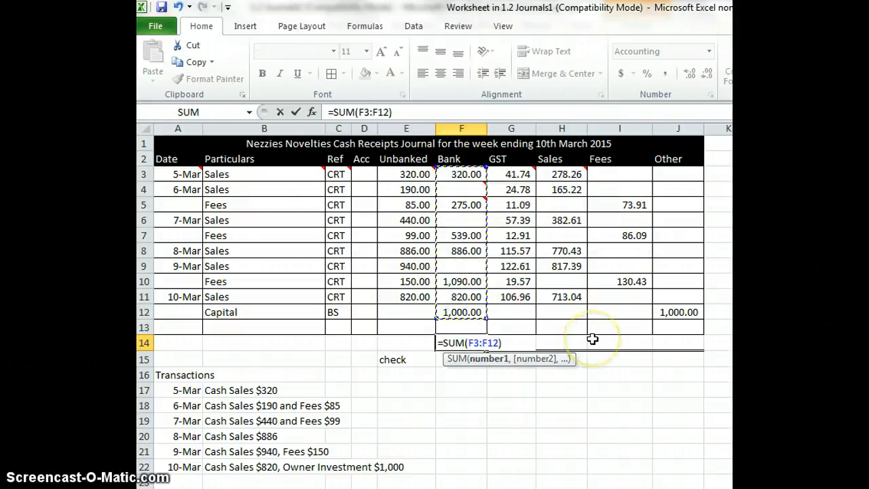
{"action": "key", "text": "Return"}
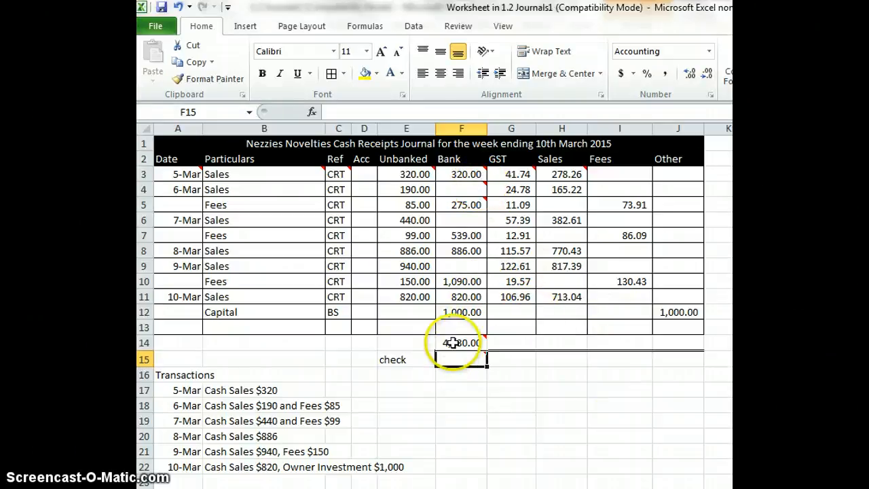
Fill the Bank total formula across row 14 through the GST, Sales, Fees and Other columns
{"action": "left_click", "coordinate": [453, 343]}
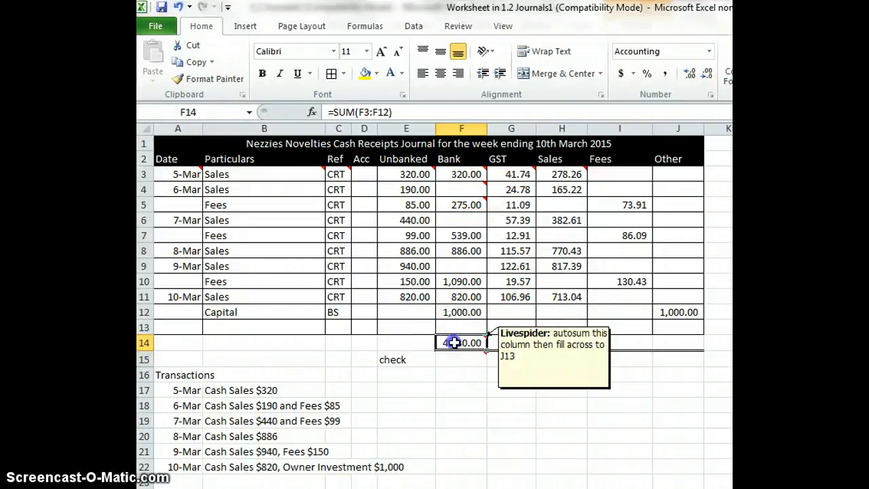
{"action": "left_click", "coordinate": [488, 351]}
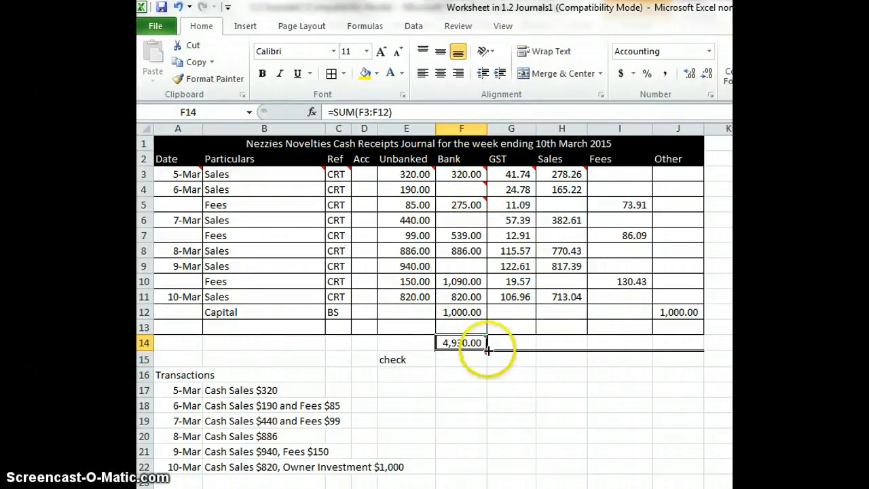
{"action": "left_click_drag", "start_coordinate": [488, 351], "coordinate": [683, 351]}
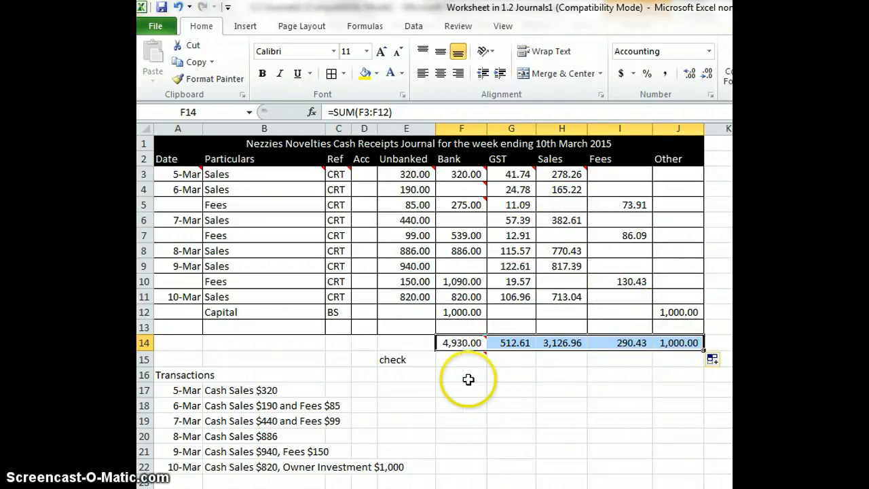
Enter the formula =SUM(G14:J14) in cell F15 beside the check label to cross-check the Bank total
{"action": "left_click", "coordinate": [450, 360]}
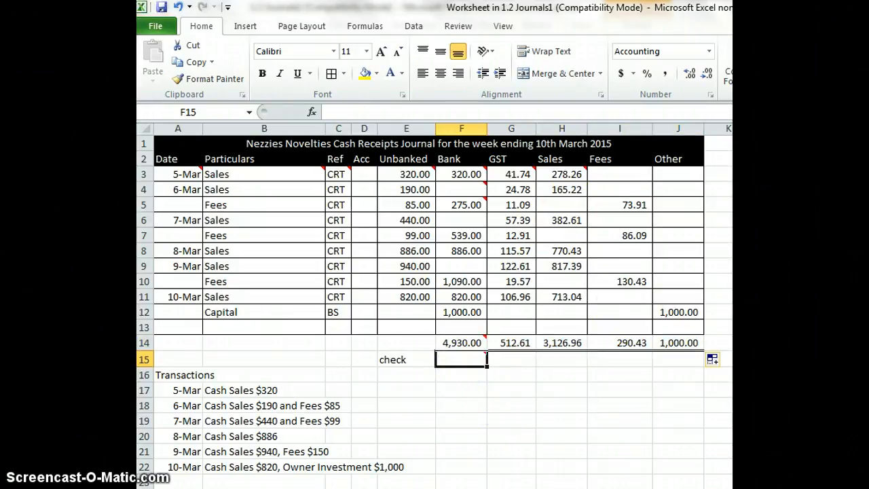
{"action": "key", "text": "alt+equal"}
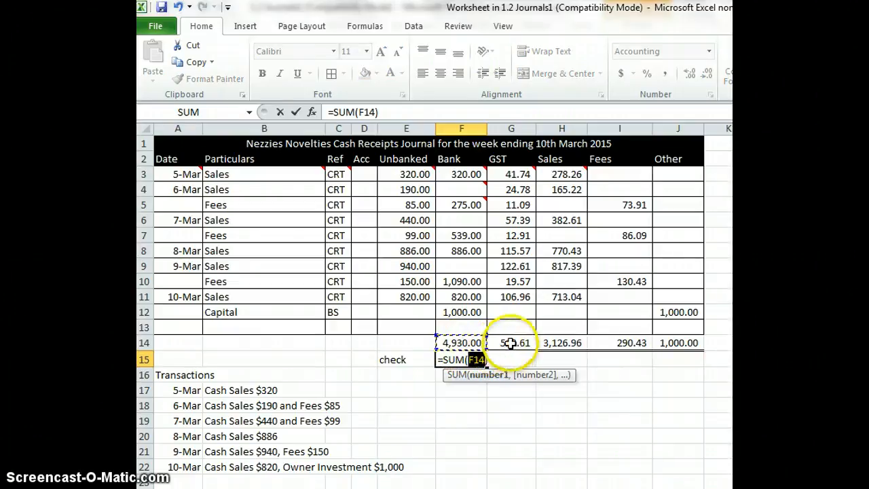
{"action": "left_click", "coordinate": [510, 343]}
{"action": "left_click_drag", "start_coordinate": [510, 343], "coordinate": [685, 343]}
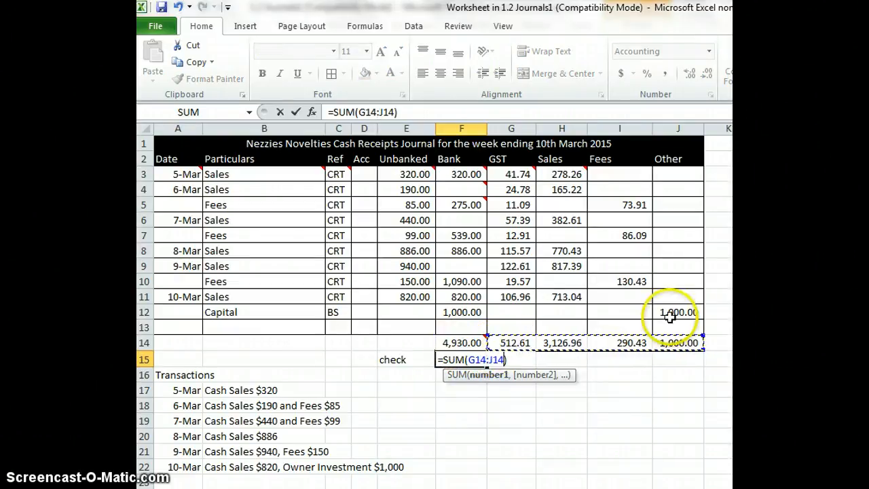
{"action": "key", "text": "Return"}
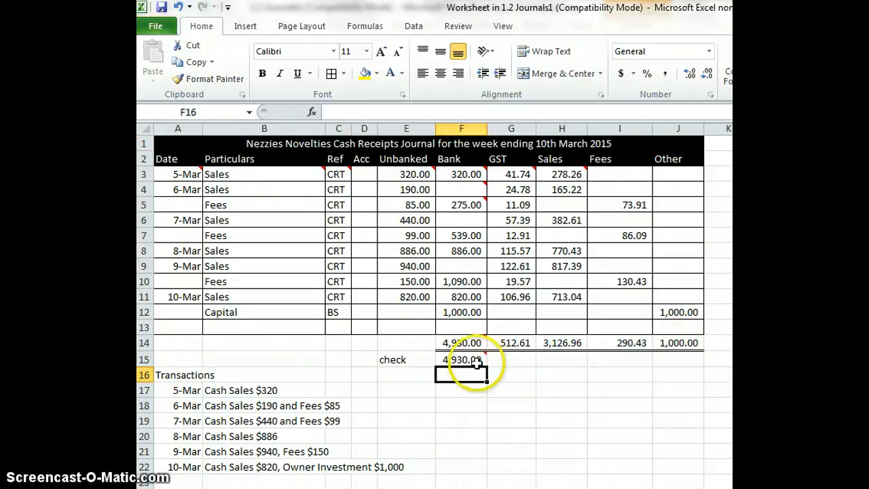